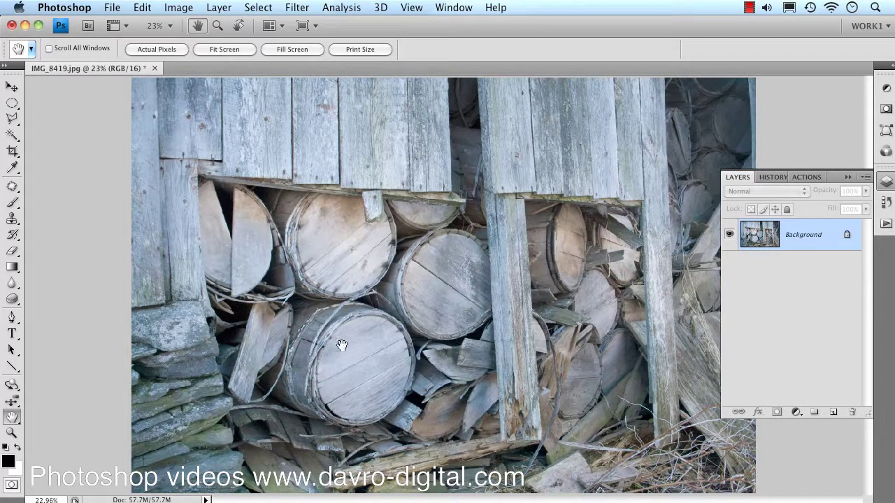
- Duplicate the Background layer and set the copy's blend mode to Multiply
left_click(847, 177)
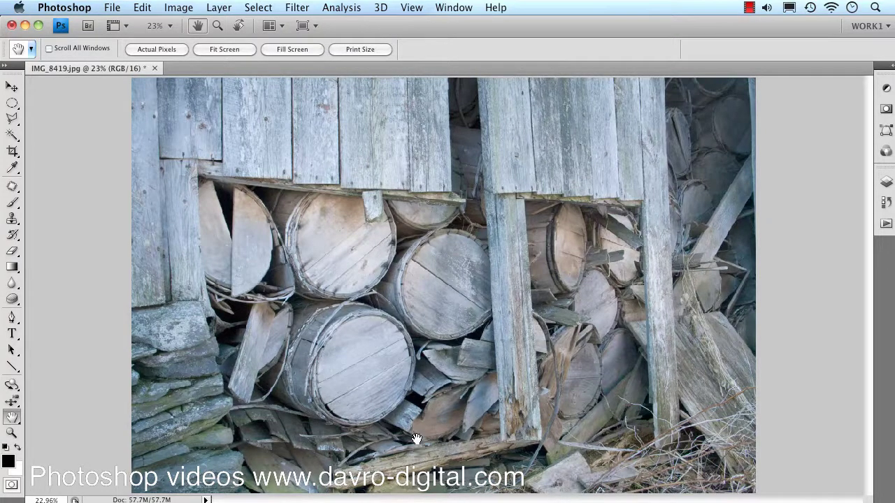
left_click(886, 182)
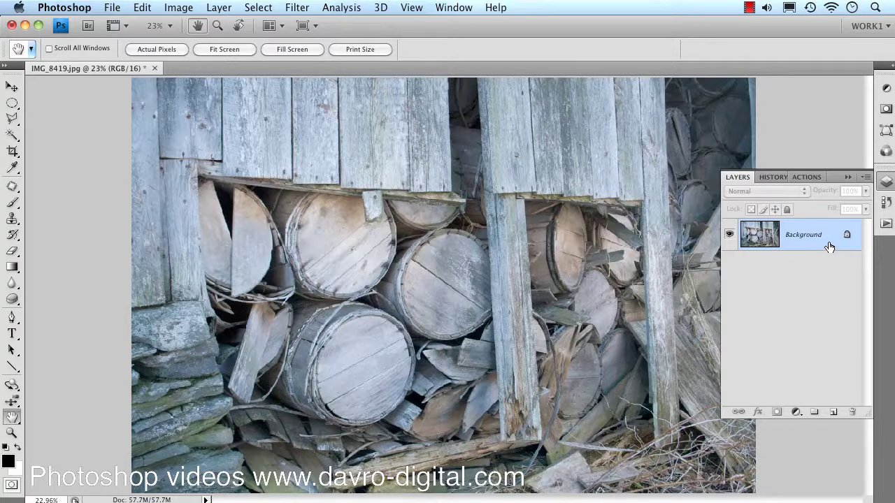
key("super+j")
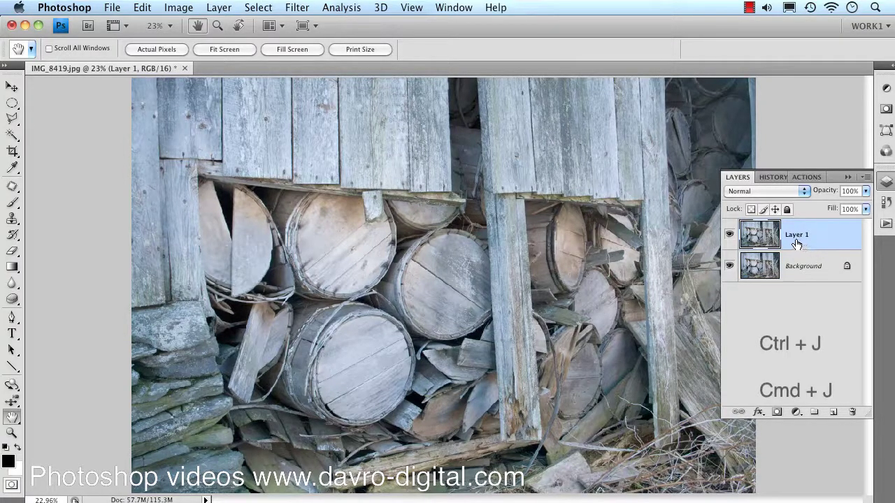
left_click(758, 190)
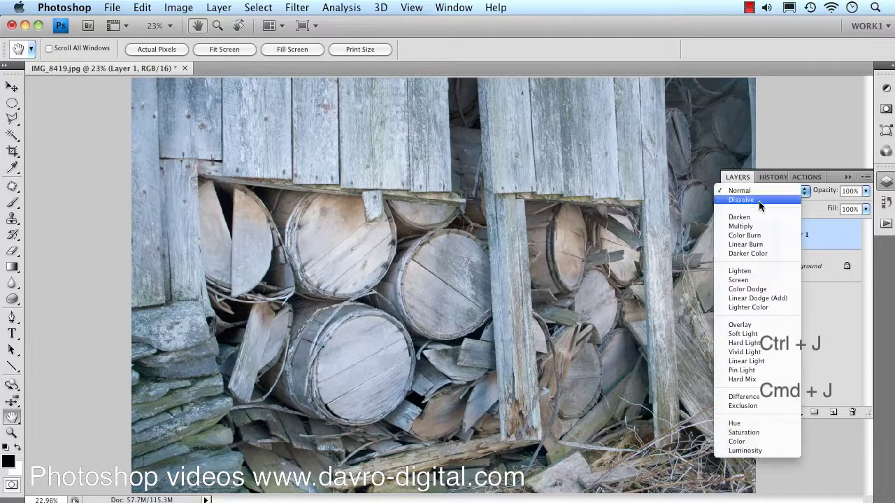
left_click(758, 224)
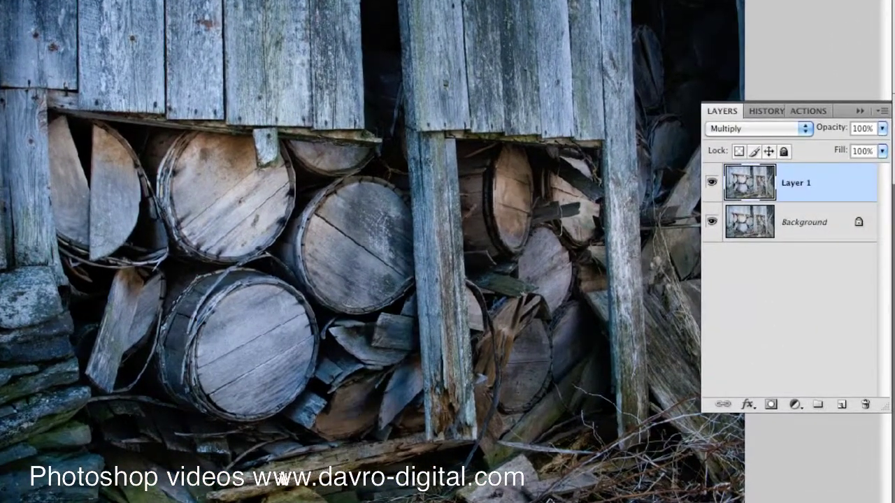
- Set the duplicated layer's opacity to 45% and compare the image with the layer hidden and shown
left_click_drag(842, 135, 829, 134)
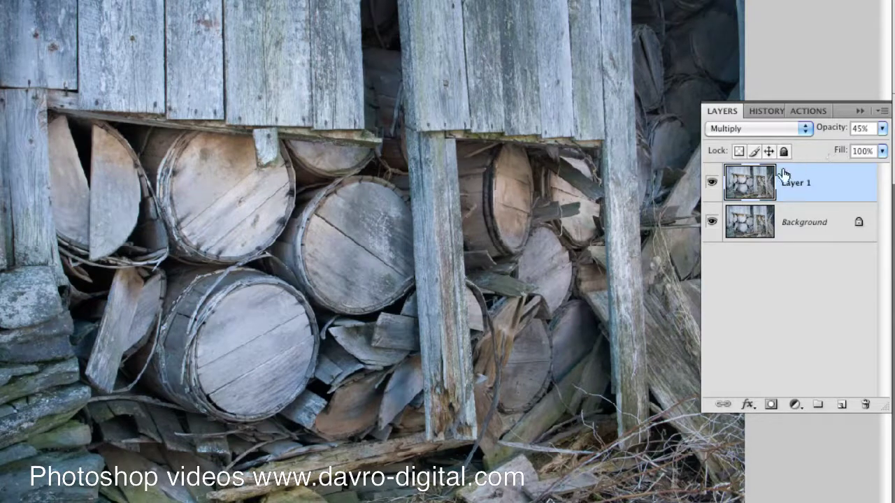
left_click(712, 185)
left_click(712, 184)
- Add a Photo Filter adjustment layer and compare Preserve Luminosity on and off, leaving it off
left_click(795, 404)
left_click(798, 414)
left_click(794, 404)
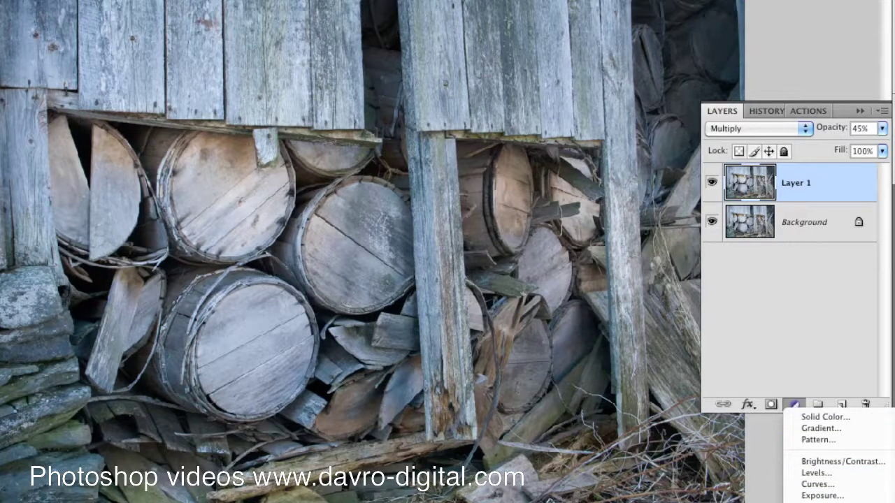
left_click(821, 500)
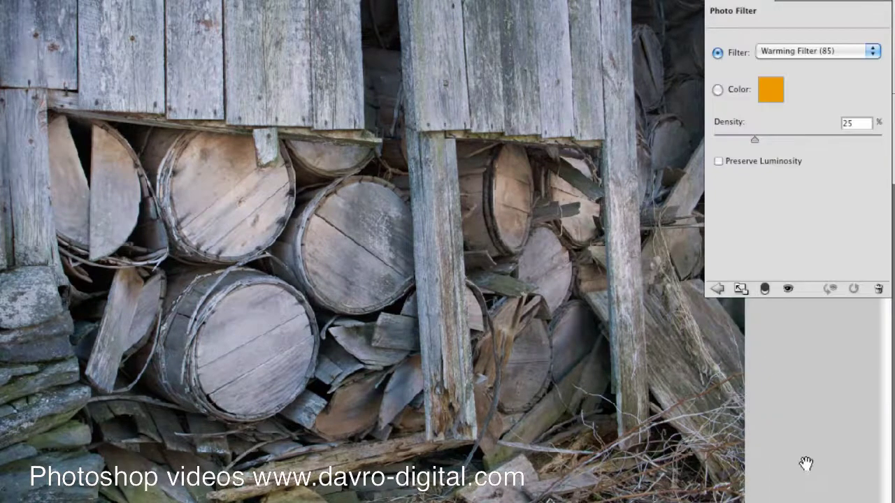
left_click(721, 161)
left_click(720, 161)
left_click(719, 163)
left_click(719, 162)
- Set the Photo Filter to Warming Filter (81) with 35% density and compare the image with and without it
left_click(804, 55)
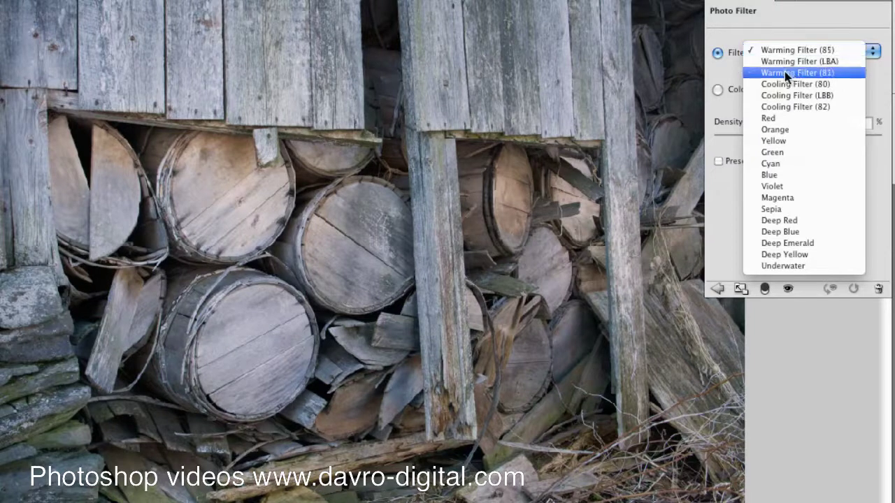
left_click(783, 73)
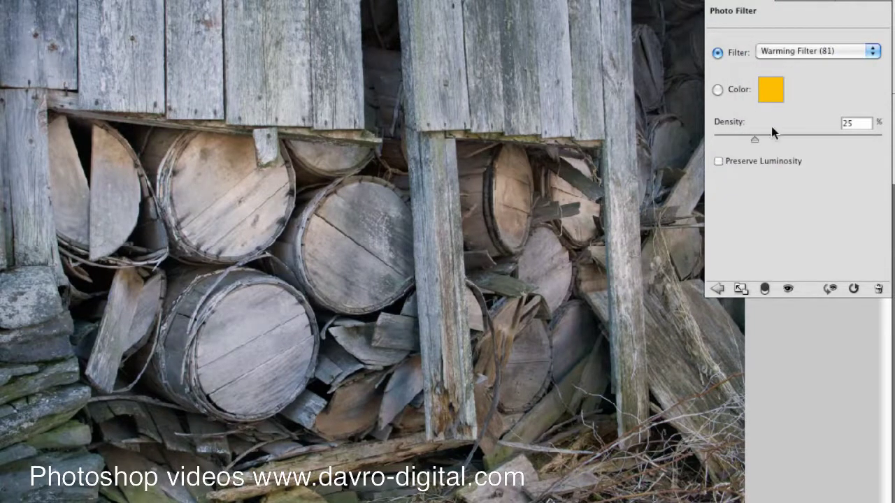
left_click(798, 52)
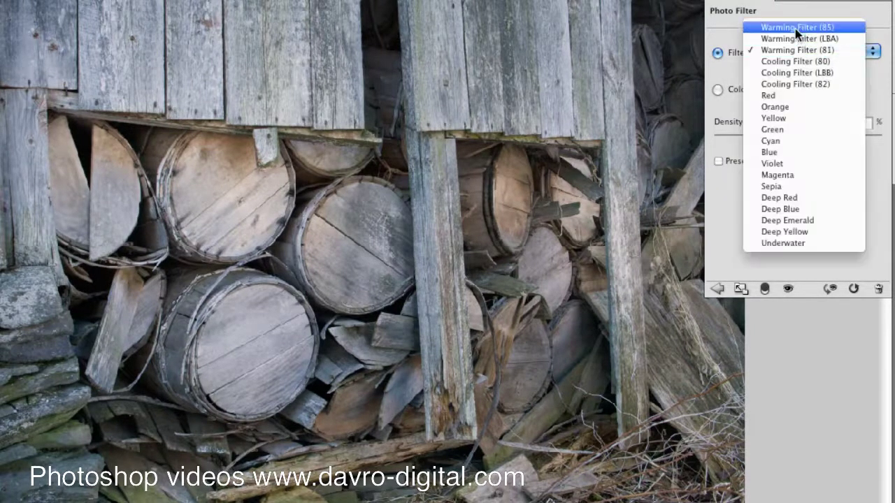
left_click(795, 27)
left_click(803, 50)
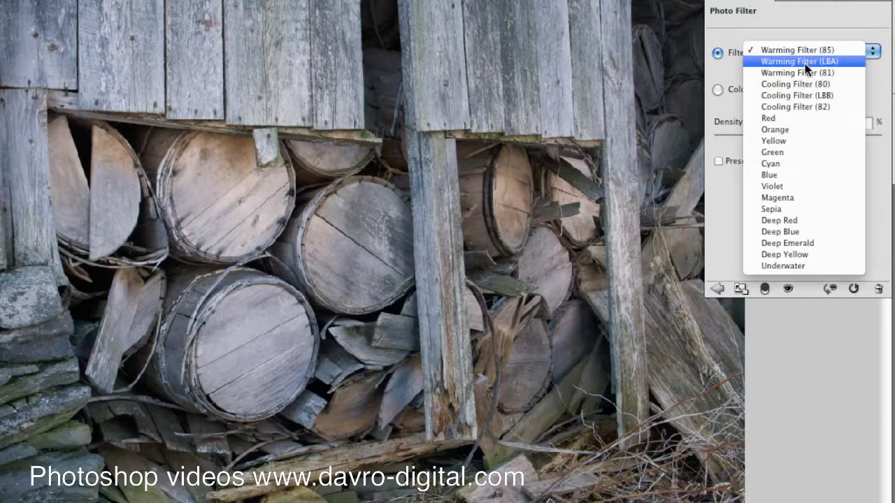
left_click(805, 71)
left_click_drag(756, 140, 771, 140)
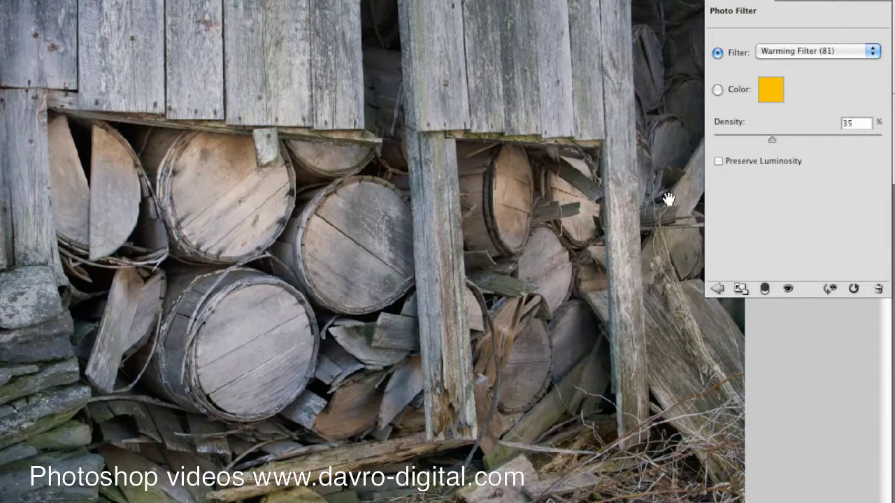
left_click(786, 291)
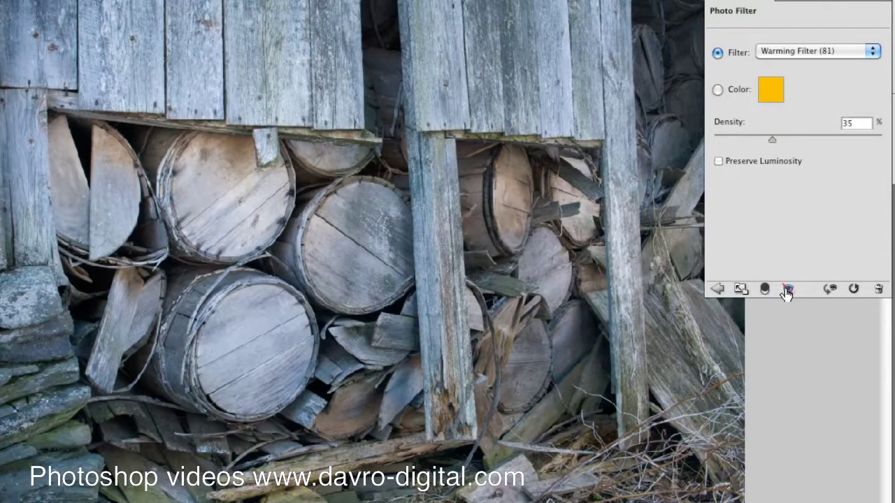
left_click(788, 291)
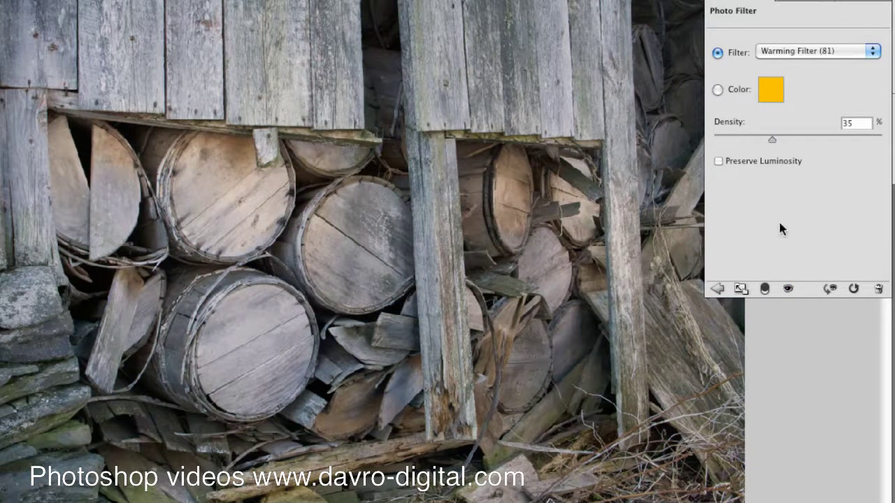
- Add a Levels adjustment layer and lower the white input level toward the highlight end of the histogram
key("F7")
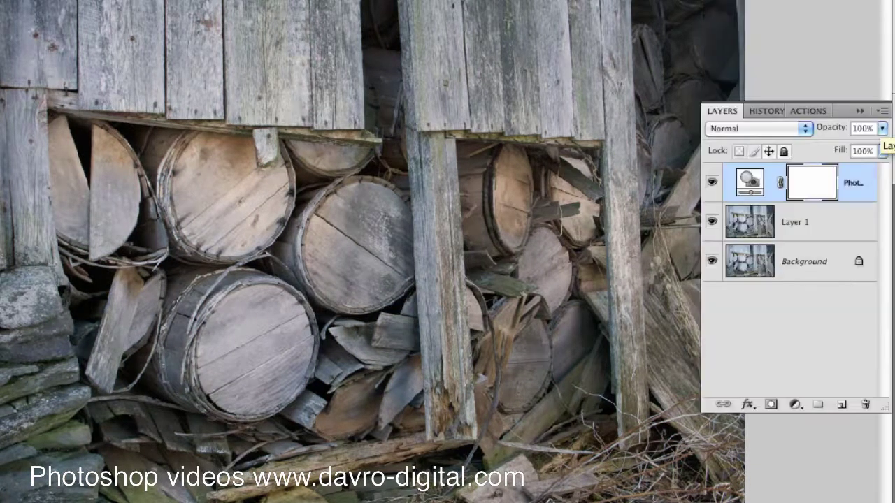
left_click(795, 406)
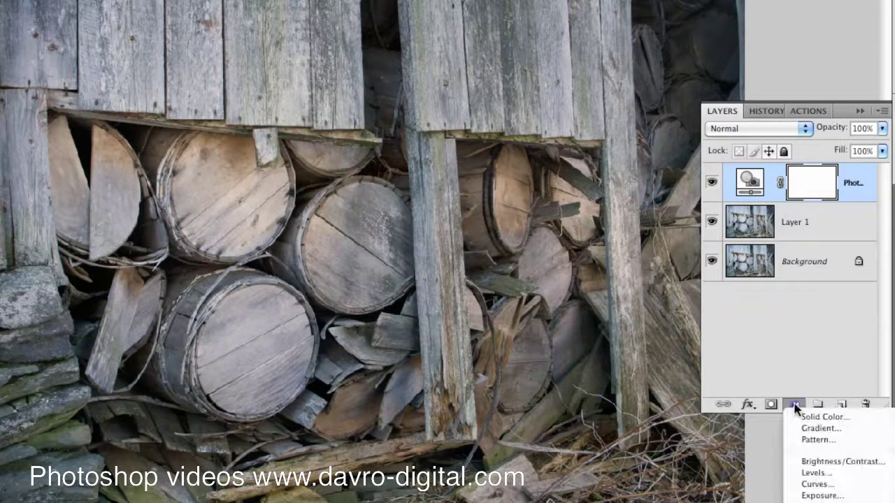
left_click(804, 474)
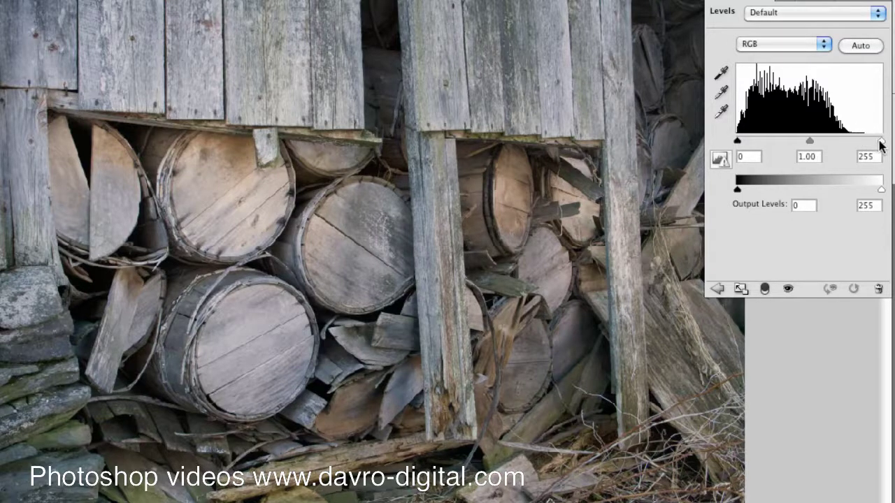
left_click_drag(879, 142, 879, 143)
left_click_drag(881, 142, 866, 144)
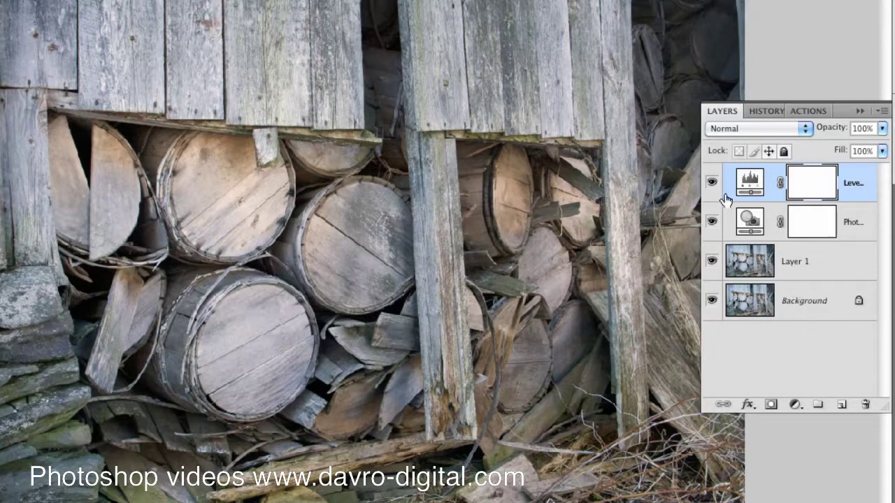
- Compare the image with the Levels adjustment layer hidden and shown, leaving it shown
left_click(711, 184)
left_click(711, 183)
left_click(711, 183)
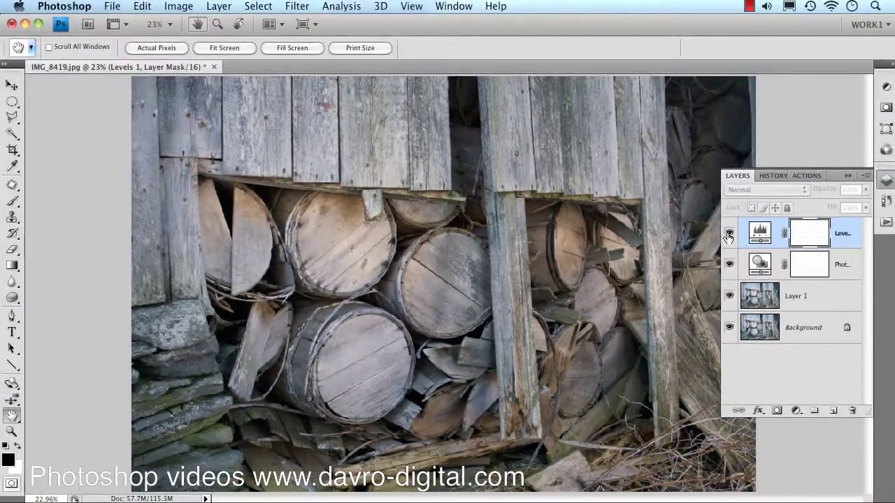
left_click(714, 192)
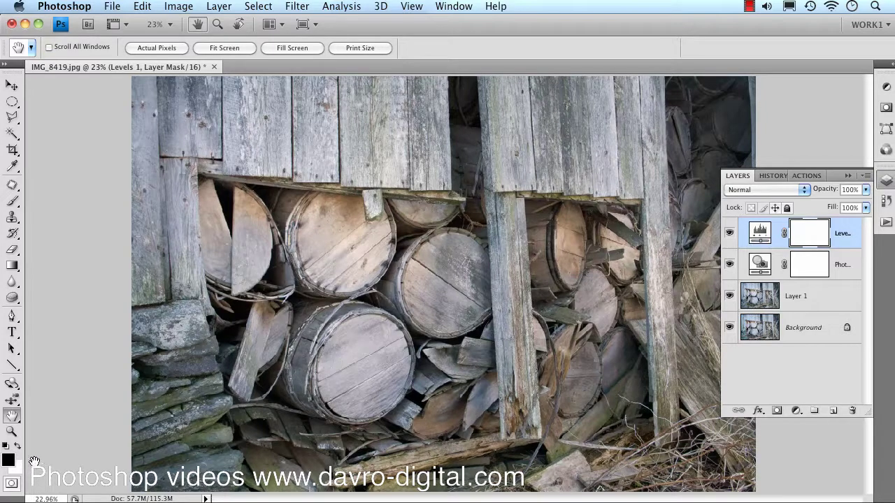
- Render Clouds into the Levels layer's mask and compare the image with the mask disabled and enabled
left_click(297, 7)
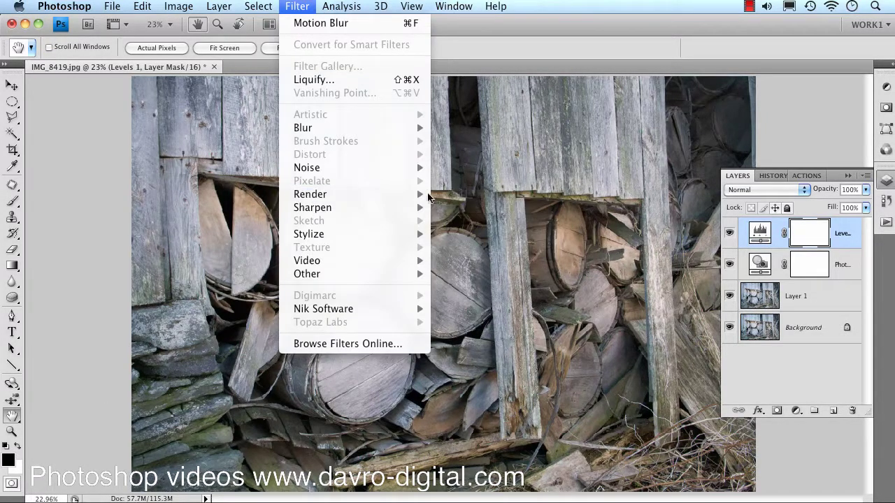
left_click(451, 194)
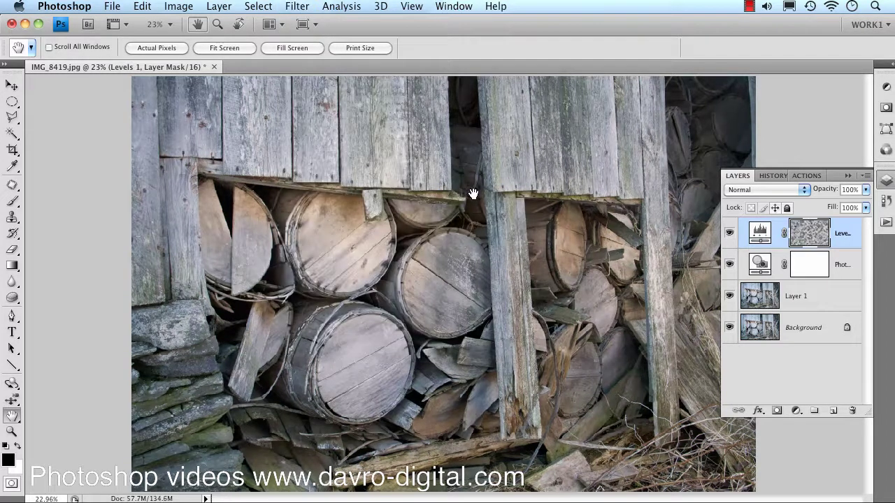
left_click(811, 239, "shift")
left_click(811, 237, "shift")
left_click(814, 236, "shift")
left_click(818, 237, "shift")
- Apply a Motion Blur to the Levels layer's clouds mask with an angle of -85° and a distance of 88 pixels
left_click(296, 6)
mouse_move(332, 131)
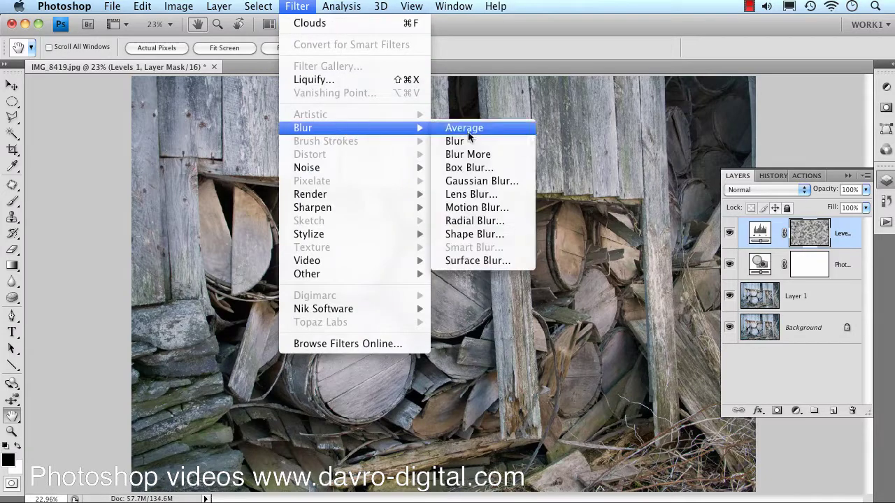
left_click(487, 207)
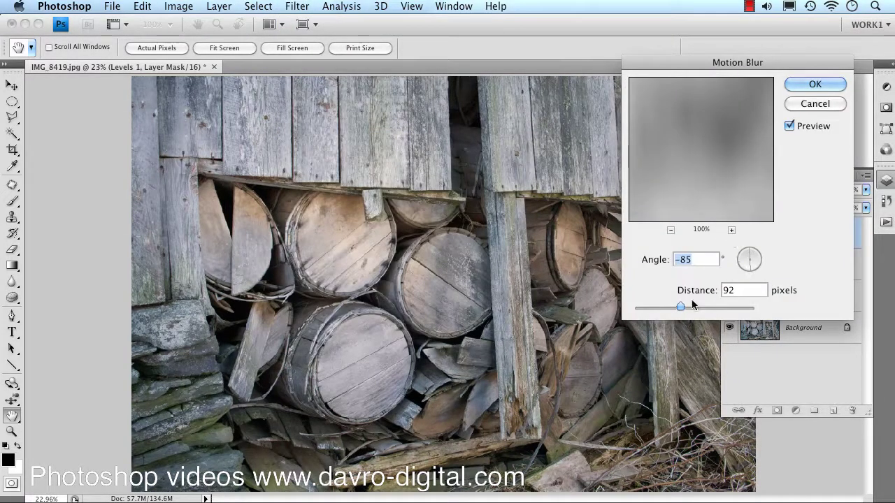
mouse_move(681, 306)
left_mouse_down()
mouse_move(634, 307)
mouse_move(673, 304)
left_mouse_up()
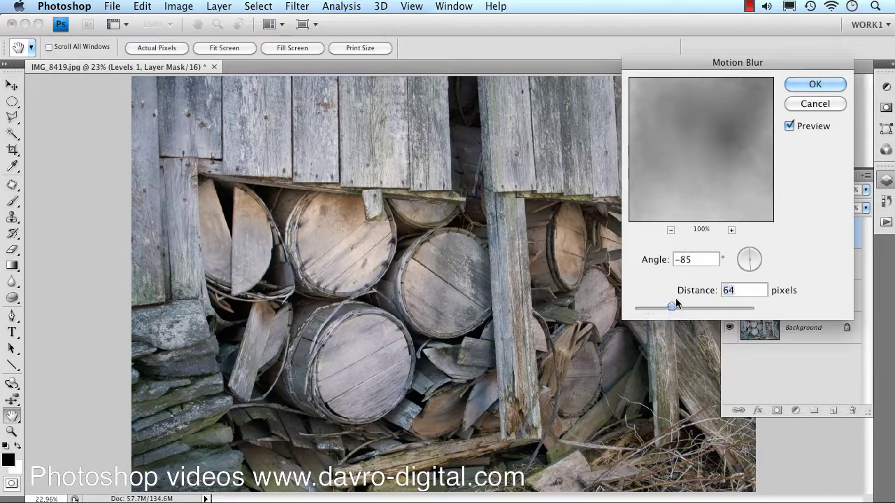
key("Down")
key("Down")
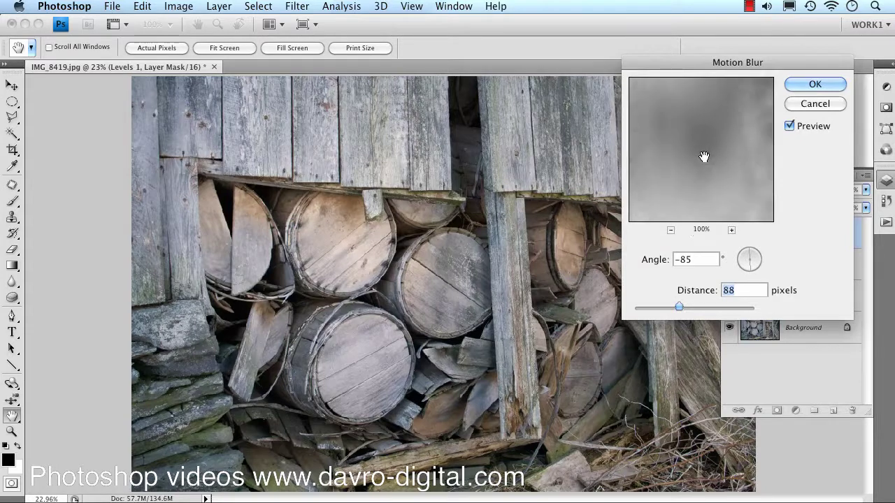
left_click(813, 85)
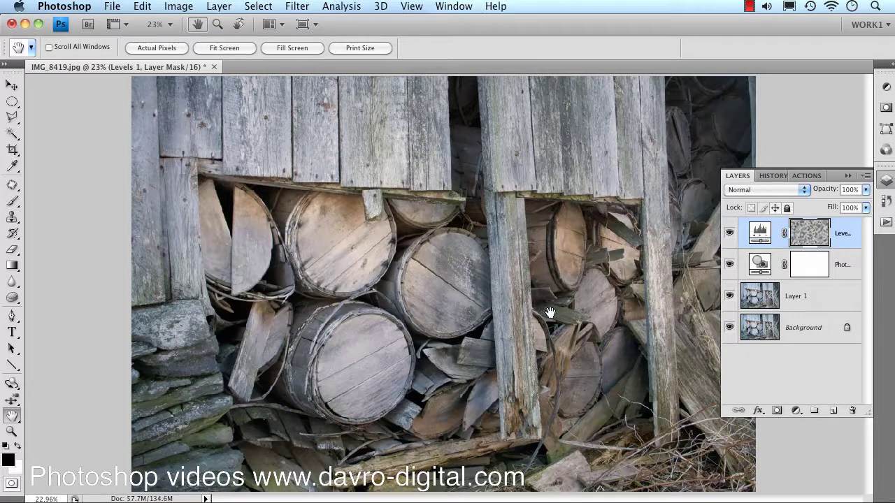
- Add a Hue/Saturation adjustment layer with Colorize enabled, Hue 38 and Saturation 14 for a sepia tone
left_click(795, 411)
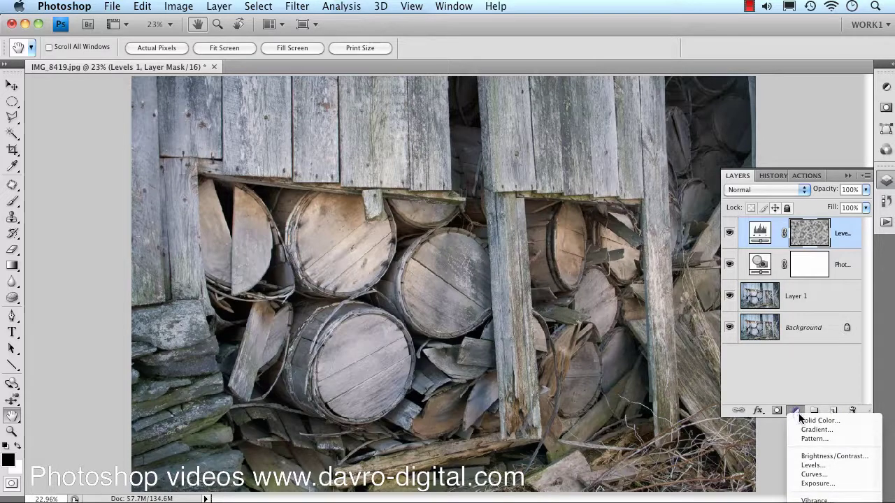
left_click(825, 502)
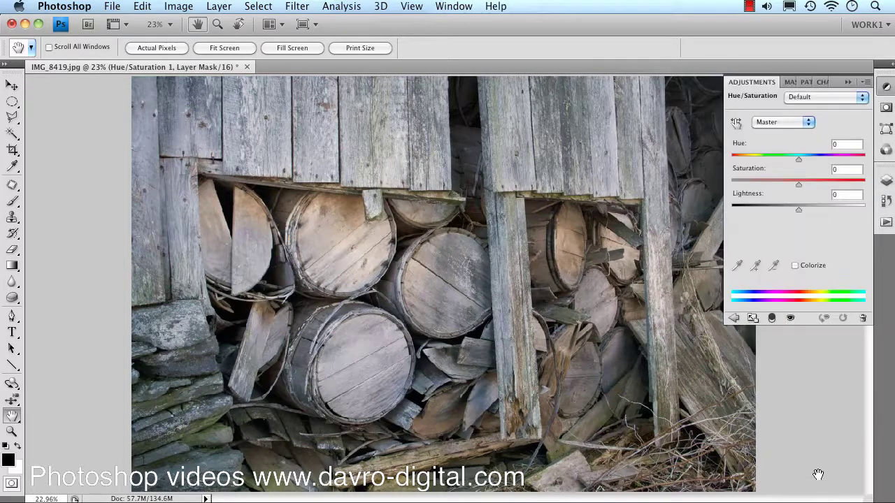
left_click(795, 266)
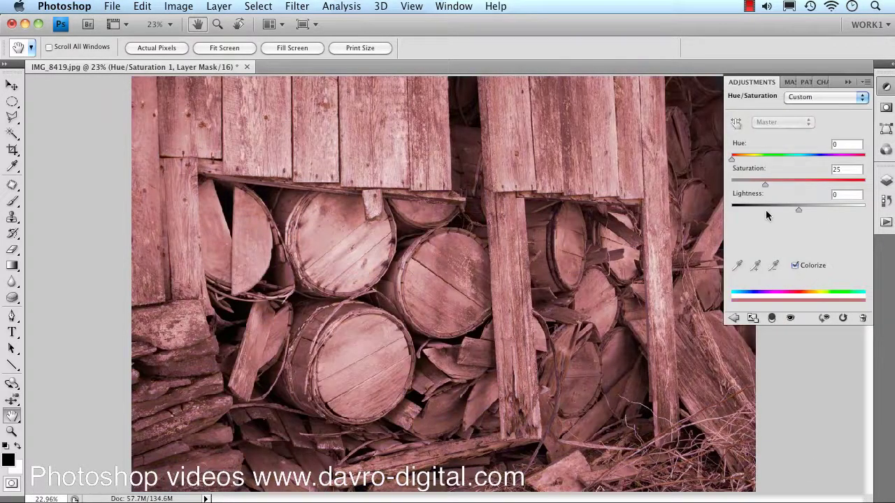
left_click_drag(736, 161, 745, 160)
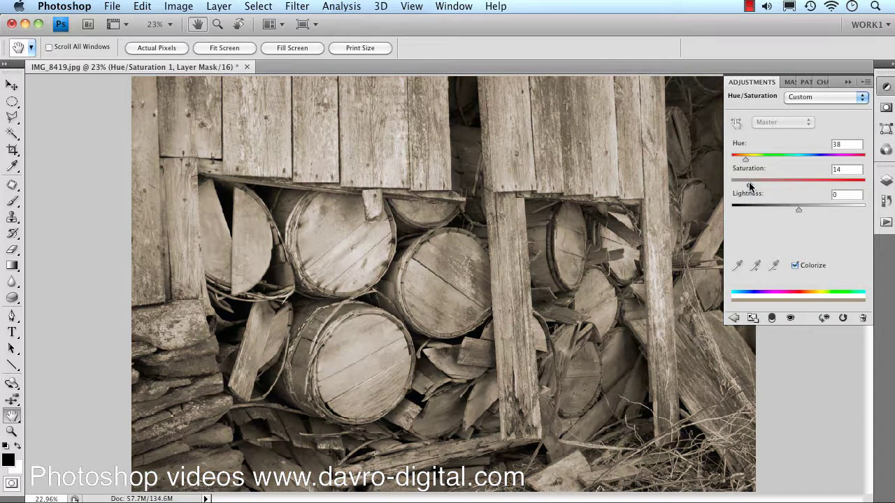
- Set the Hue/Saturation layer's blend mode to Soft Light
left_click(886, 181)
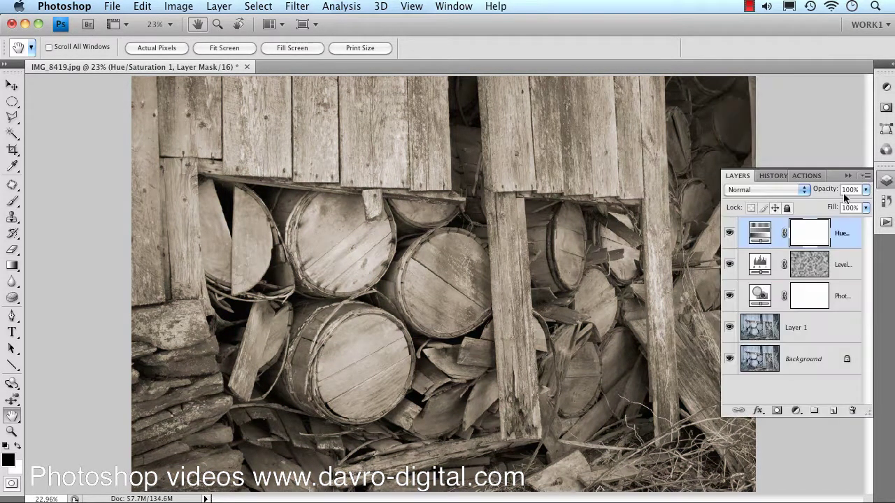
left_click(765, 193)
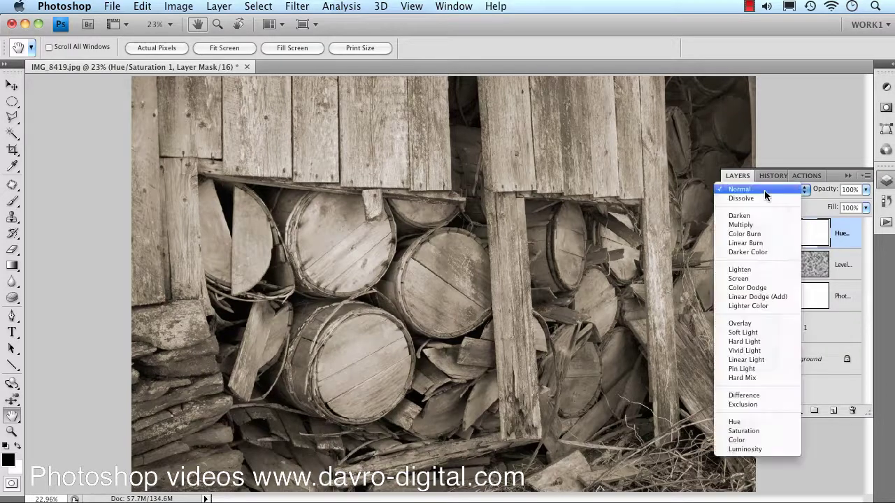
left_click(755, 333)
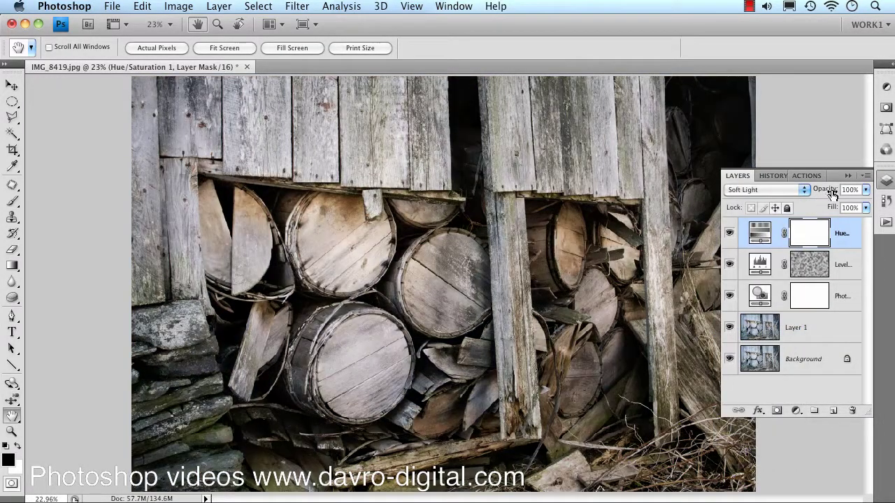
- Set the Hue/Saturation layer's opacity to 42% and compare the image with the layer hidden and shown
mouse_move(833, 194)
left_mouse_down()
mouse_move(819, 193)
mouse_move(827, 197)
left_mouse_up()
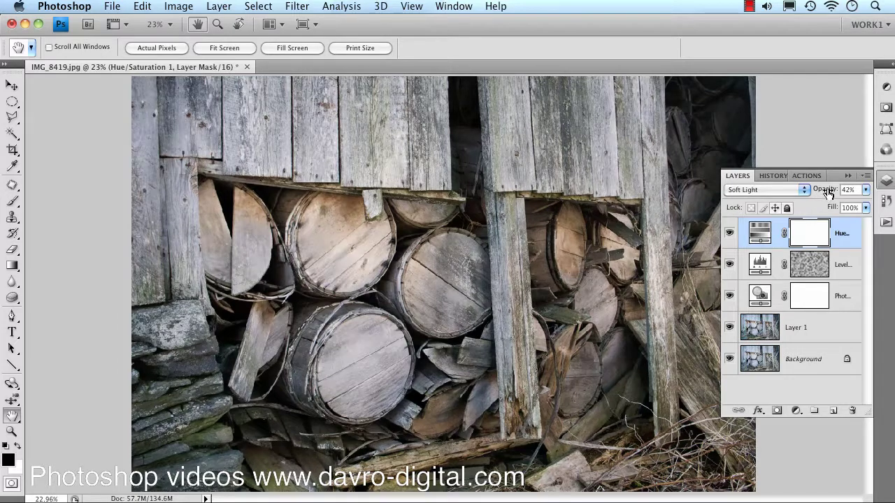
left_click(730, 234)
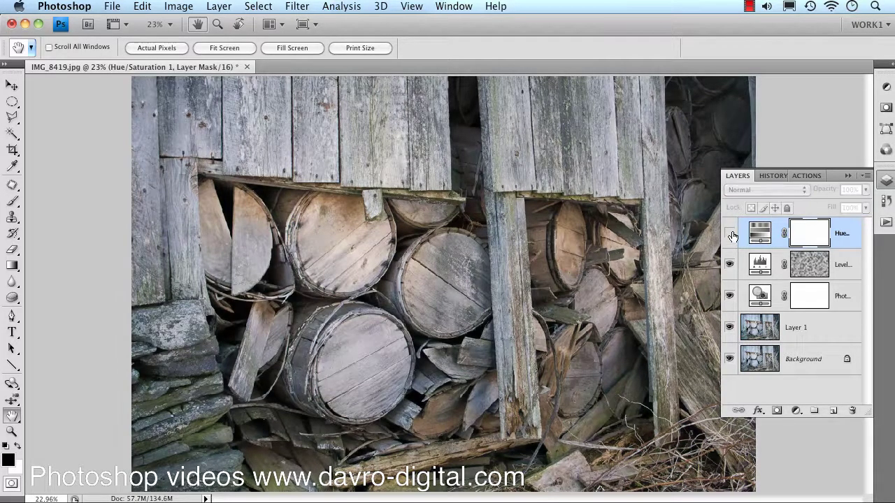
left_click(731, 234)
left_click(731, 235)
left_click(730, 234)
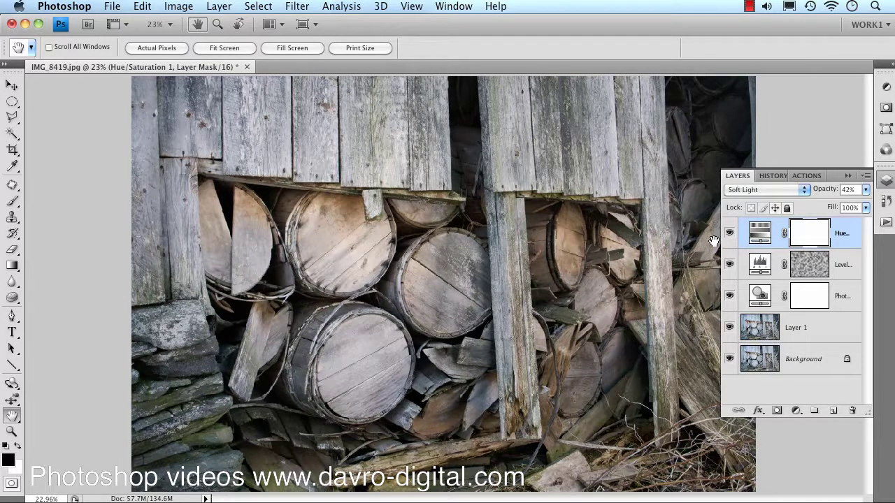
left_click(848, 176)
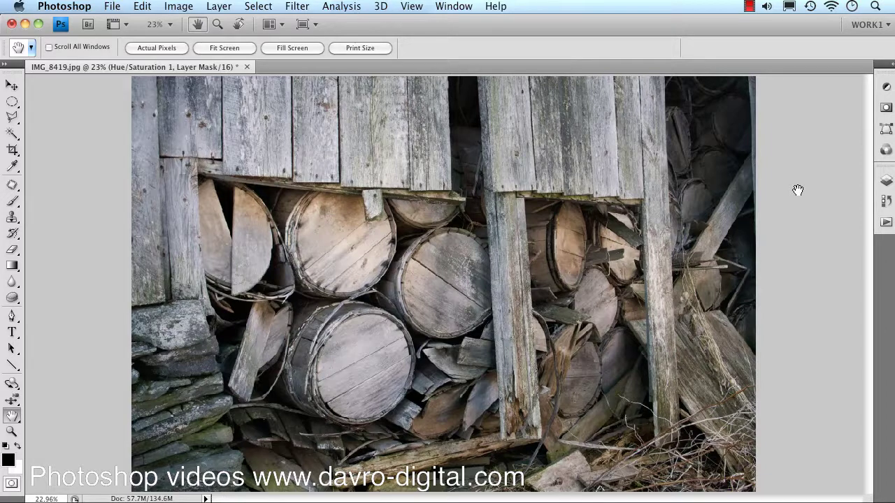
left_click(886, 180)
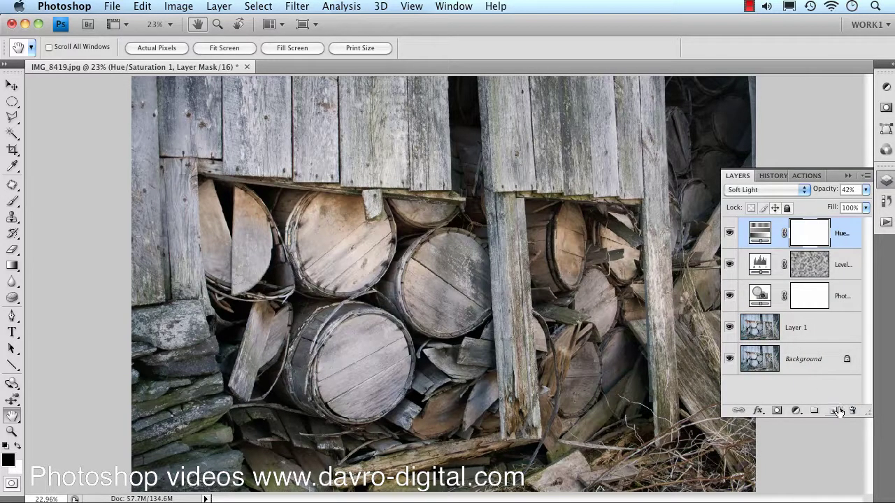
- Add a new empty layer above the Hue/Saturation layer and set its blend mode to Soft Light
left_click(833, 410)
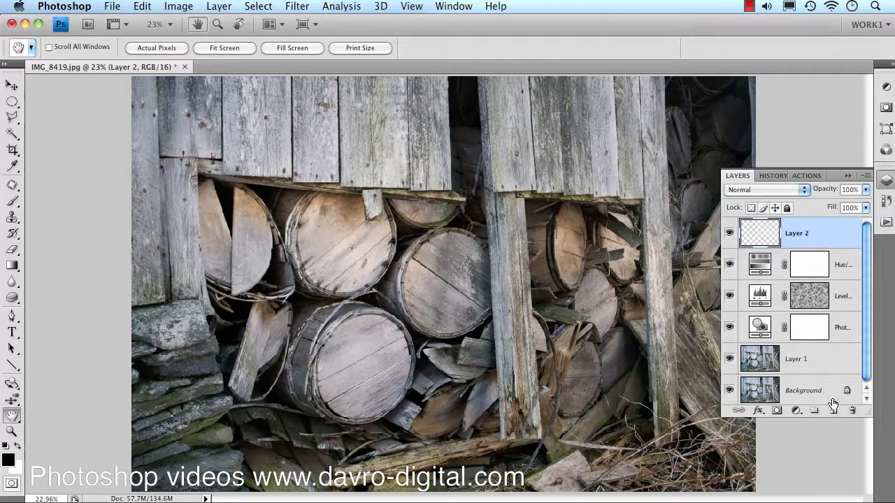
left_click(757, 189)
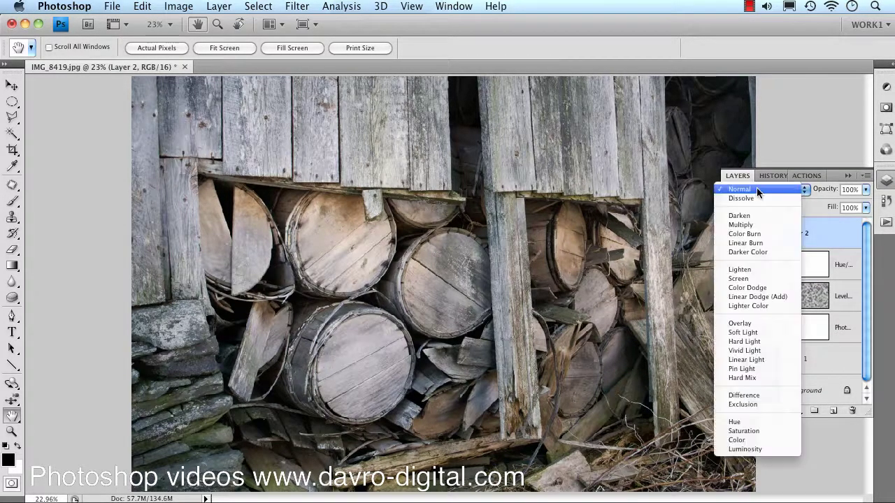
left_click(753, 332)
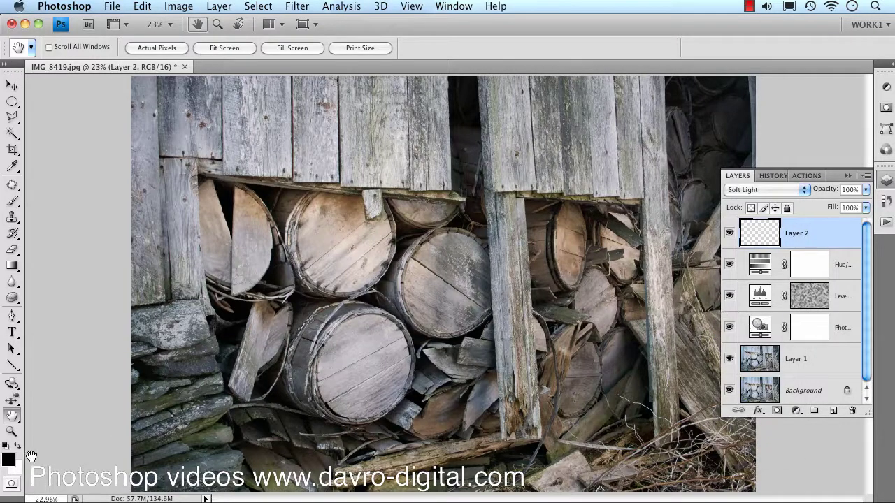
- Paint black over the upper planks and the middle of the photo with a soft 473 px brush at 10% opacity
left_click(12, 201)
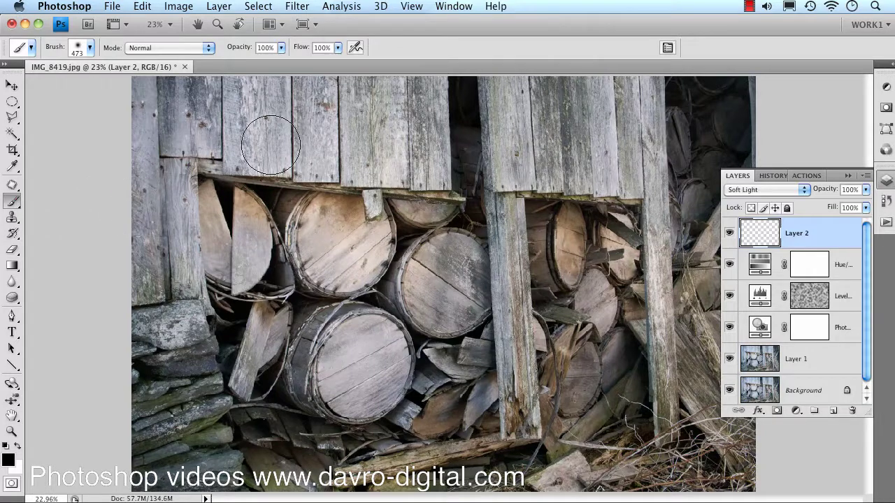
right_click(311, 151)
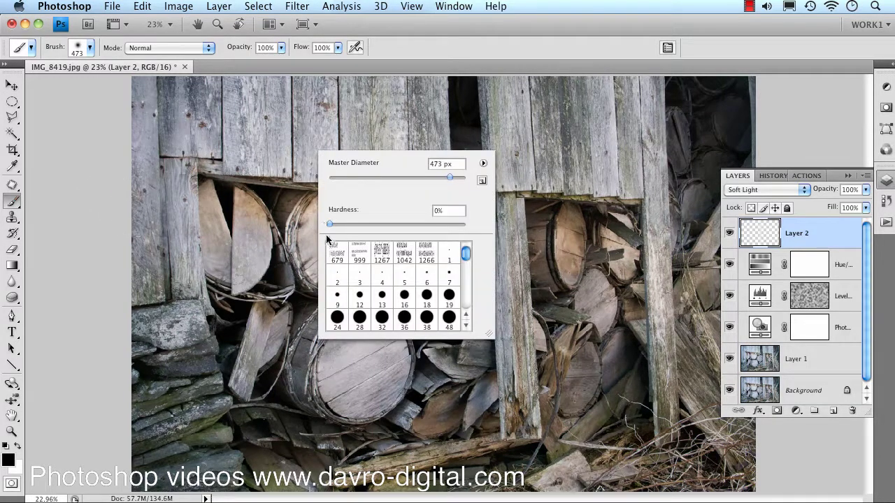
key("Return")
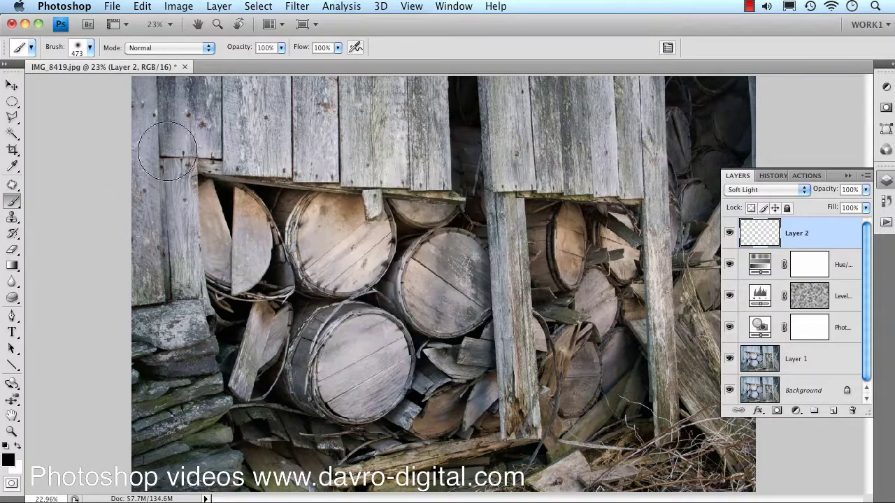
key("Return")
key("1")
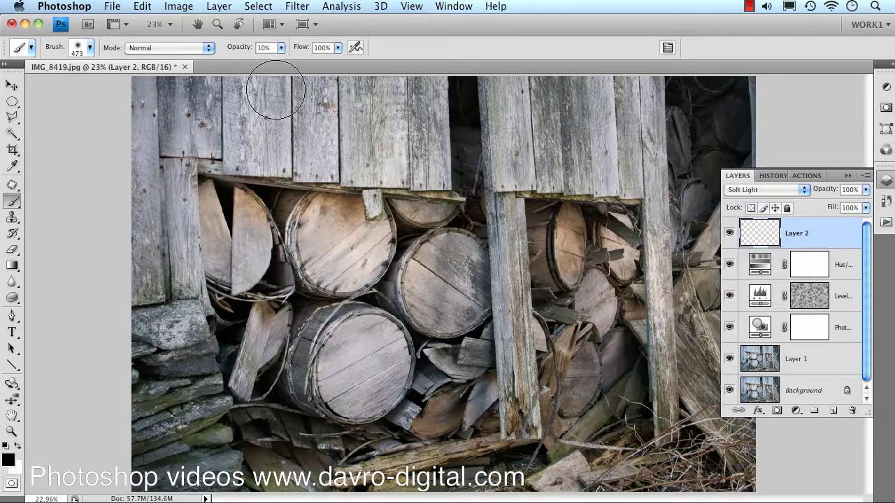
mouse_move(276, 91)
left_mouse_down()
mouse_move(215, 99)
mouse_move(245, 99)
mouse_move(247, 112)
mouse_move(251, 100)
mouse_move(250, 133)
mouse_move(259, 129)
mouse_move(262, 151)
mouse_move(246, 154)
mouse_move(257, 100)
mouse_move(225, 133)
mouse_move(210, 130)
mouse_move(300, 118)
mouse_move(307, 146)
mouse_move(317, 140)
mouse_move(313, 119)
mouse_move(312, 139)
mouse_move(331, 153)
mouse_move(358, 104)
mouse_move(367, 163)
left_mouse_up()
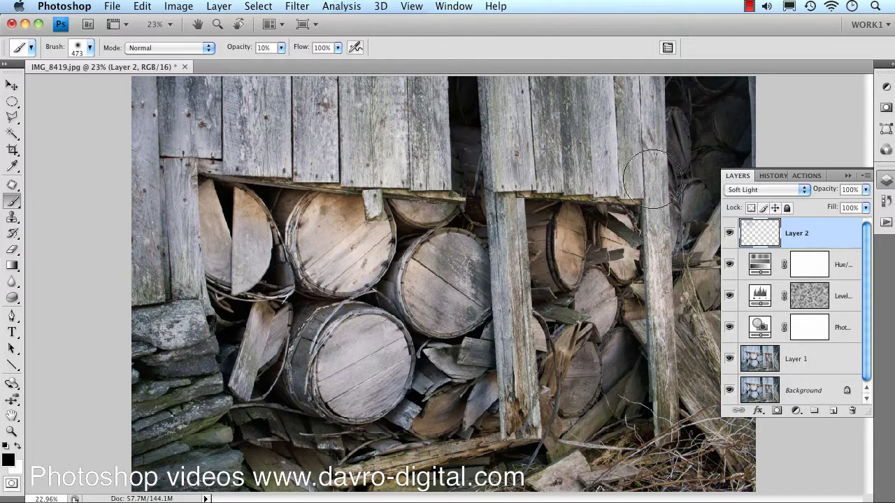
mouse_move(409, 131)
left_mouse_down()
mouse_move(393, 109)
mouse_move(404, 158)
mouse_move(445, 117)
mouse_move(517, 126)
mouse_move(520, 158)
mouse_move(636, 116)
mouse_move(636, 91)
mouse_move(615, 94)
mouse_move(473, 228)
left_mouse_up()
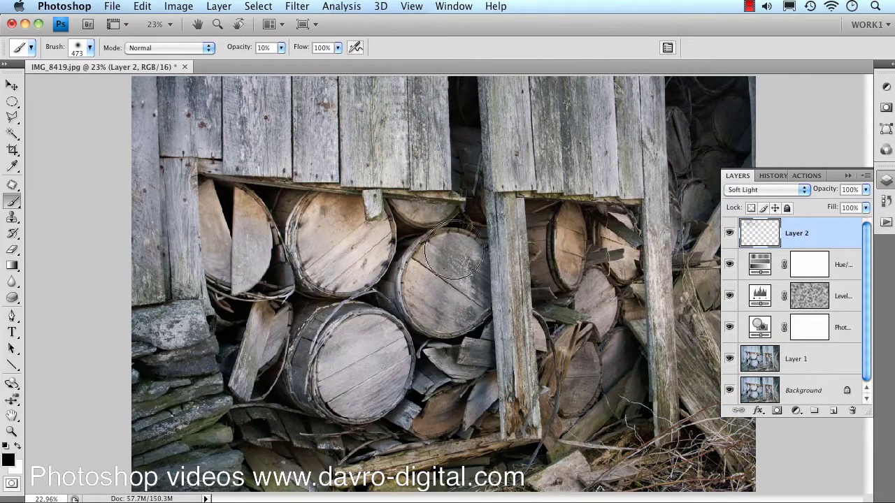
- Brush white over the lower barrels and debris, and black over the timbers on the photo's right side, at 10% opacity
key("x")
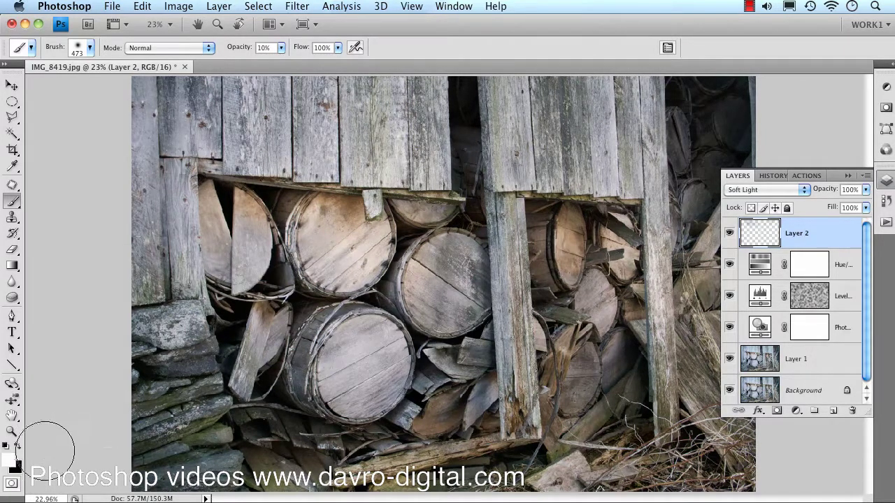
mouse_move(288, 439)
left_mouse_down()
mouse_move(286, 468)
mouse_move(251, 422)
mouse_move(268, 434)
mouse_move(274, 416)
mouse_move(376, 461)
mouse_move(407, 405)
mouse_move(413, 400)
mouse_move(422, 413)
mouse_move(388, 323)
mouse_move(402, 245)
mouse_move(416, 268)
mouse_move(454, 267)
mouse_move(451, 296)
mouse_move(409, 330)
mouse_move(410, 342)
mouse_move(368, 353)
mouse_move(343, 385)
mouse_move(365, 392)
mouse_move(443, 353)
left_mouse_up()
key("x")
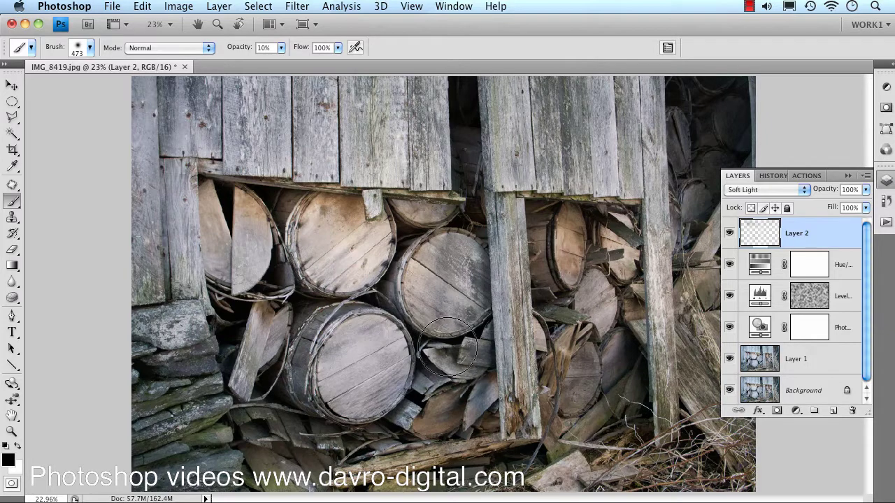
left_click(847, 177)
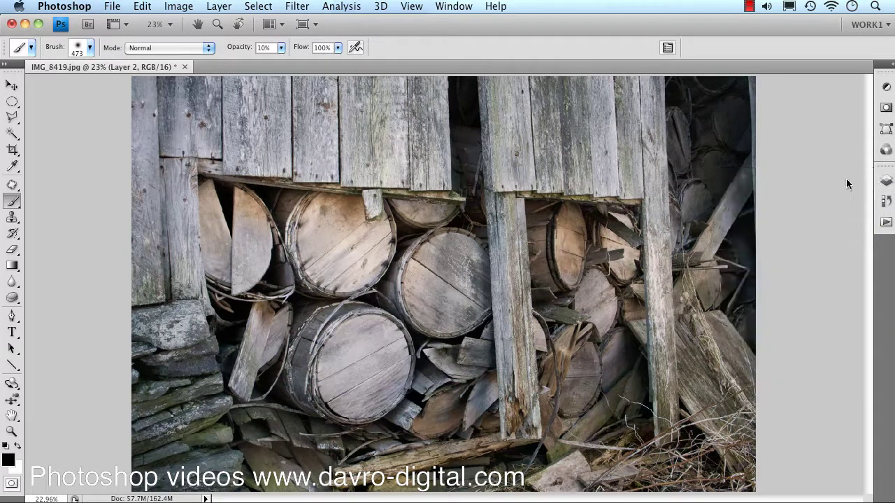
mouse_move(704, 158)
left_mouse_down()
mouse_move(685, 124)
mouse_move(697, 107)
mouse_move(698, 141)
mouse_move(706, 115)
mouse_move(694, 153)
mouse_move(697, 122)
mouse_move(706, 182)
mouse_move(694, 198)
mouse_move(706, 140)
mouse_move(694, 111)
mouse_move(696, 193)
mouse_move(707, 199)
mouse_move(692, 224)
mouse_move(695, 291)
mouse_move(617, 368)
mouse_move(625, 369)
mouse_move(610, 403)
mouse_move(586, 425)
mouse_move(599, 395)
mouse_move(576, 371)
mouse_move(609, 482)
mouse_move(600, 482)
mouse_move(612, 446)
left_mouse_up()
key("x")
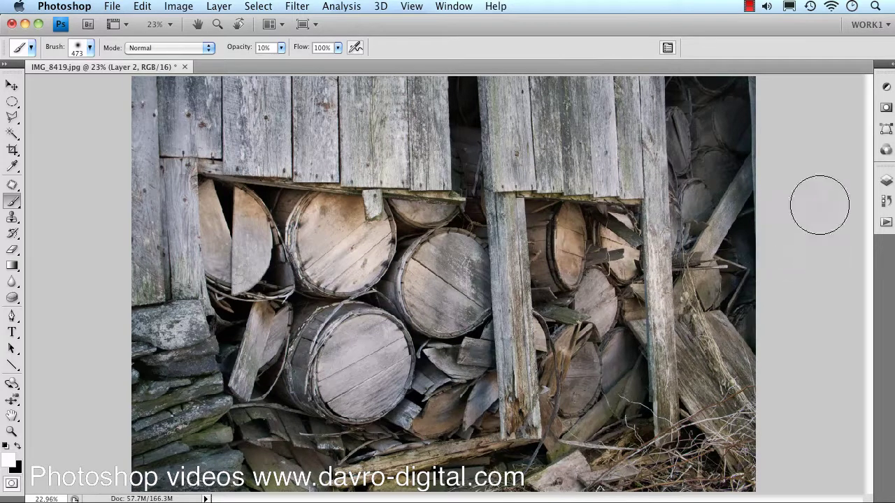
- Compare the image with the painted Soft Light layer hidden and shown
left_click(886, 180)
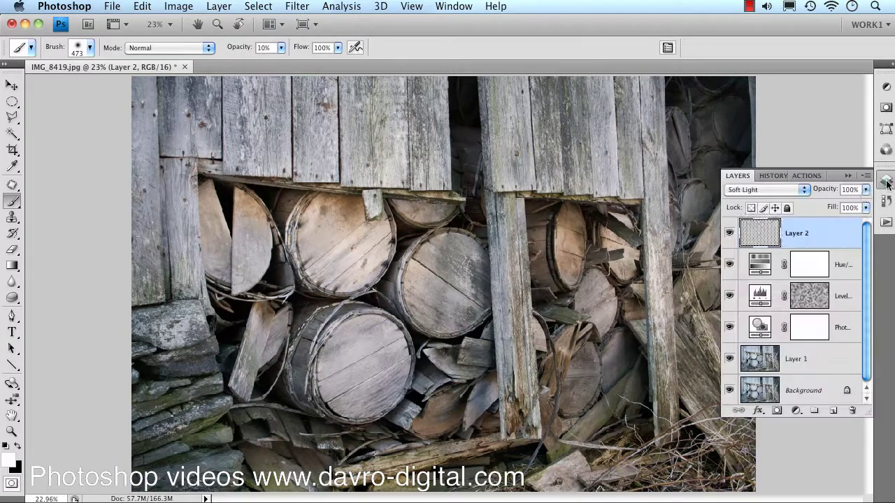
left_click(729, 235)
left_click(730, 235)
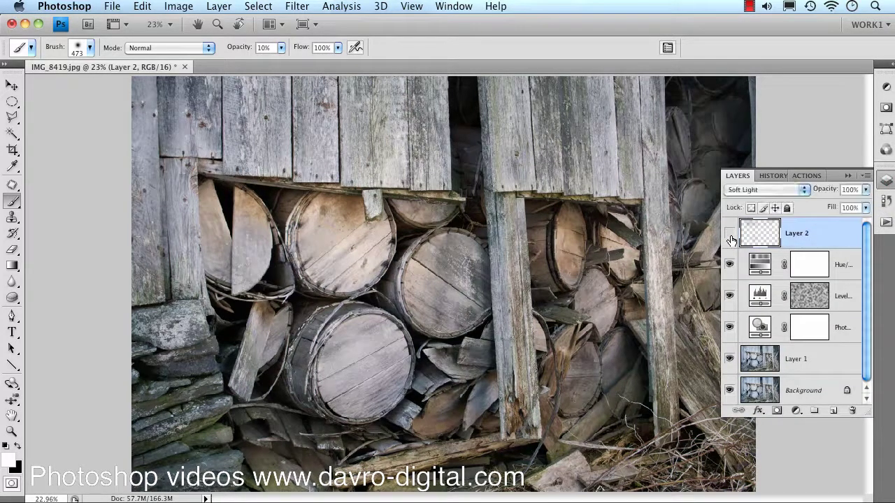
left_click(731, 238)
left_click(730, 236)
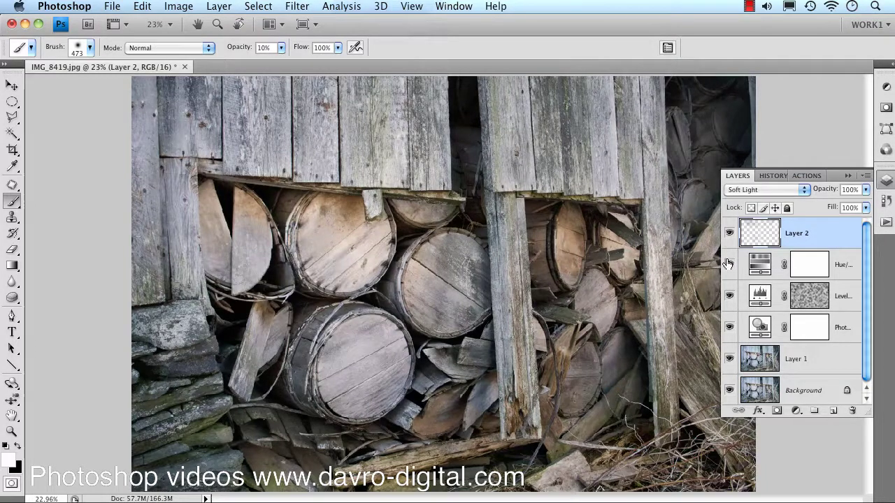
left_click(730, 264)
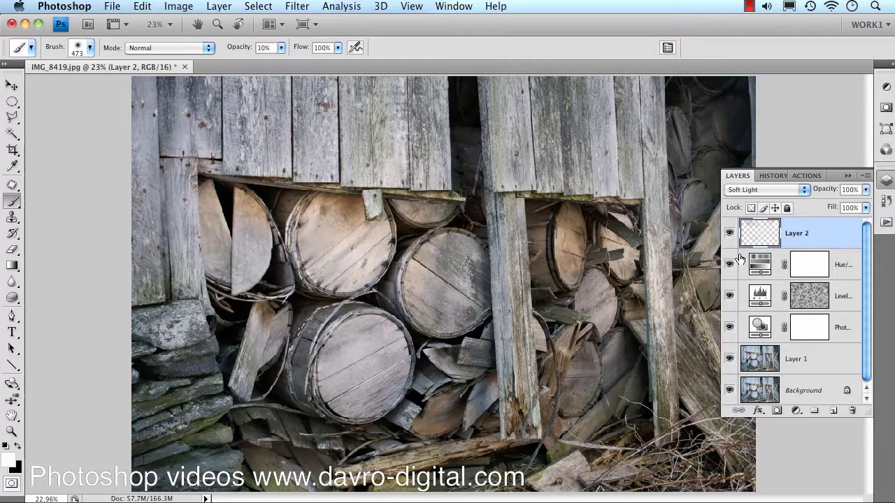
- Add a new layer on top and fill it with a tan colour sampled from the barrel between the posts
left_click(832, 412)
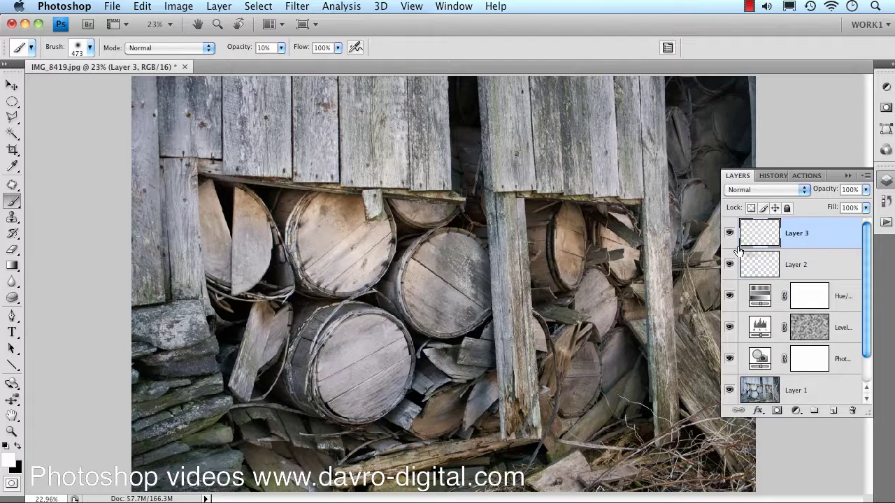
left_click(12, 166)
left_click(69, 163)
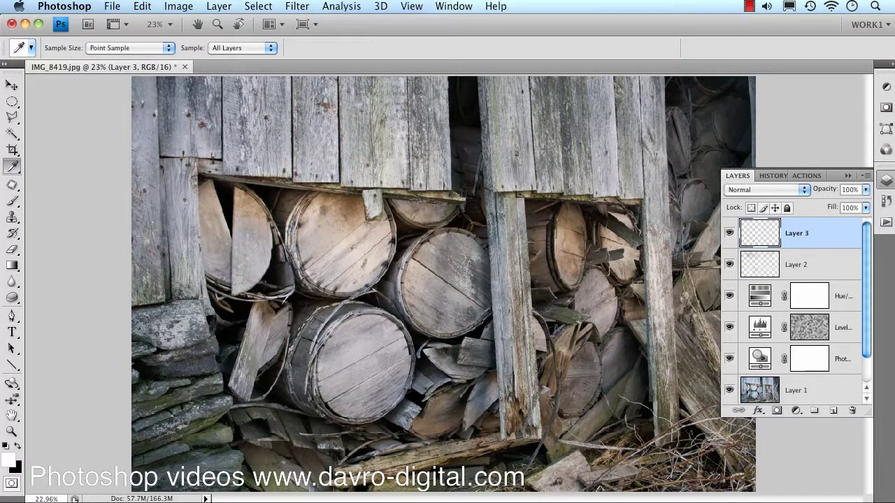
left_click(570, 239)
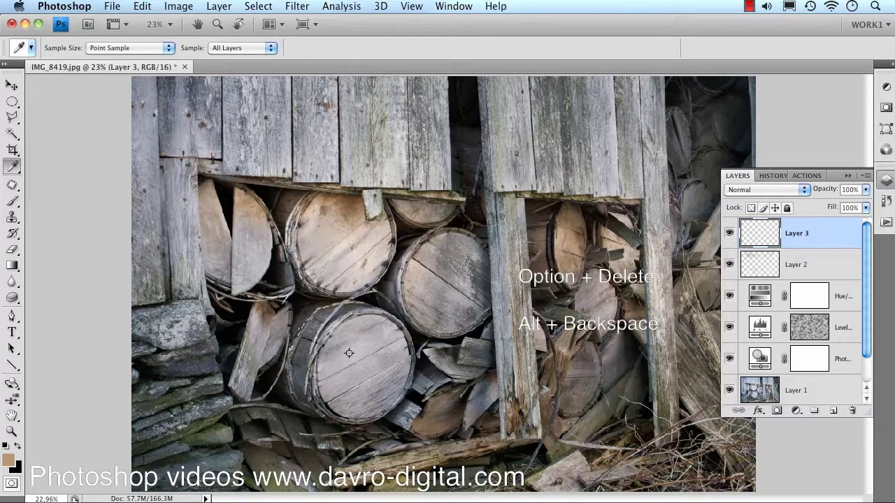
key("alt+BackSpace")
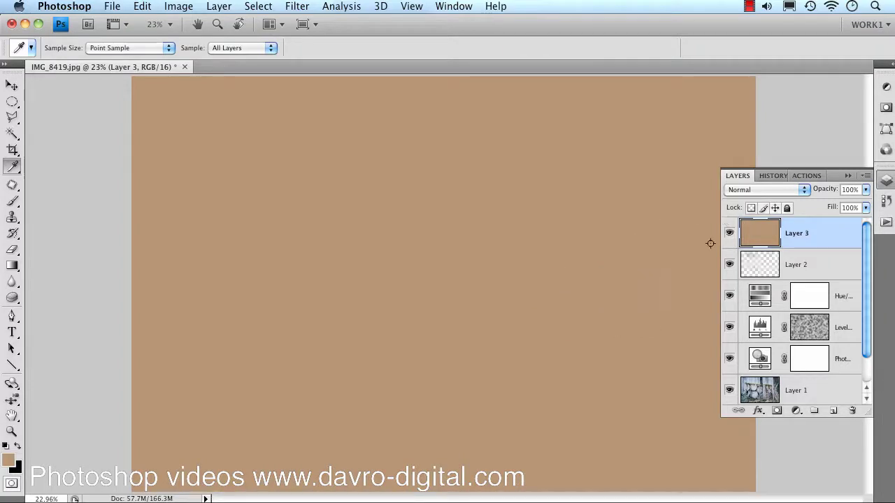
- Set the tan fill layer's blend mode to Soft Light and its opacity to 30%
left_click(772, 190)
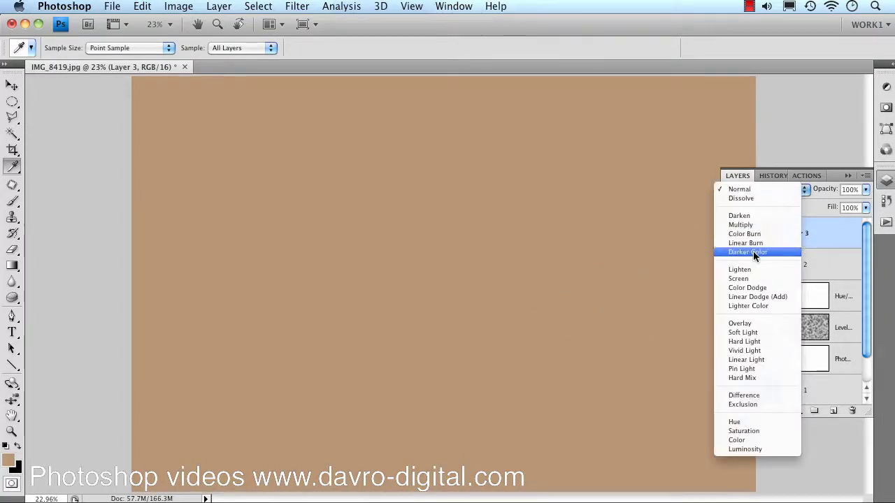
left_click(755, 331)
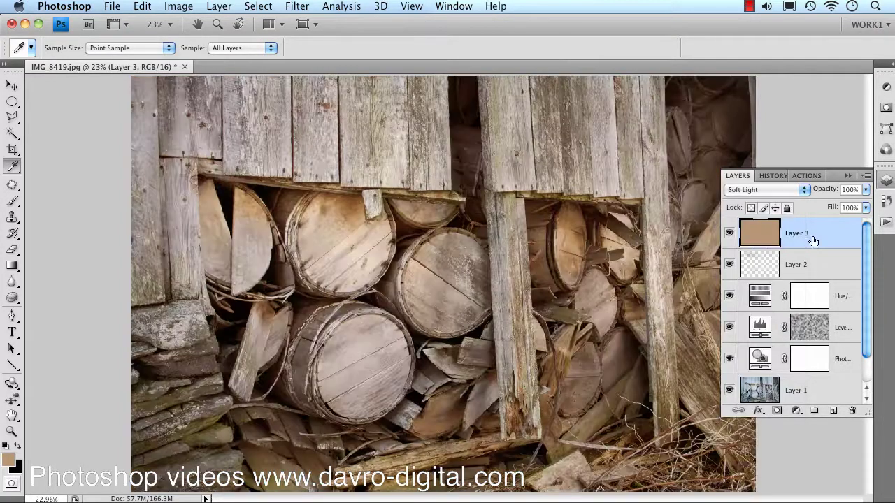
mouse_move(833, 191)
left_mouse_down()
mouse_move(815, 195)
mouse_move(823, 196)
left_mouse_up()
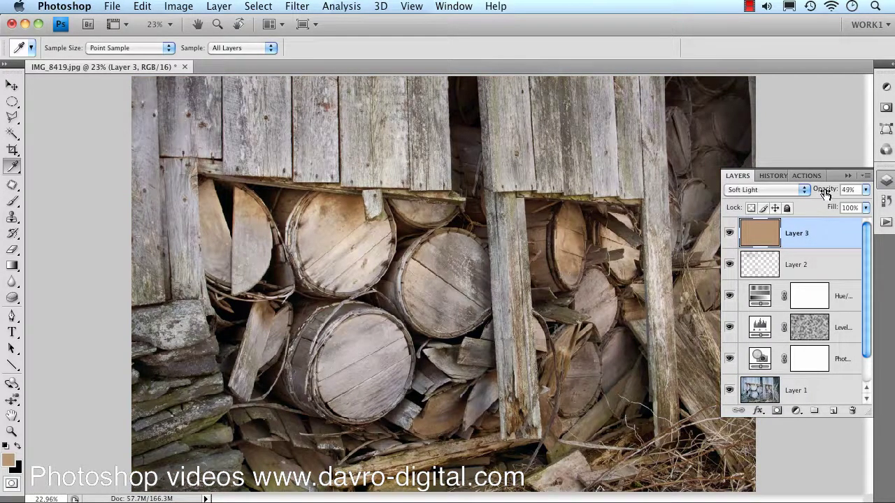
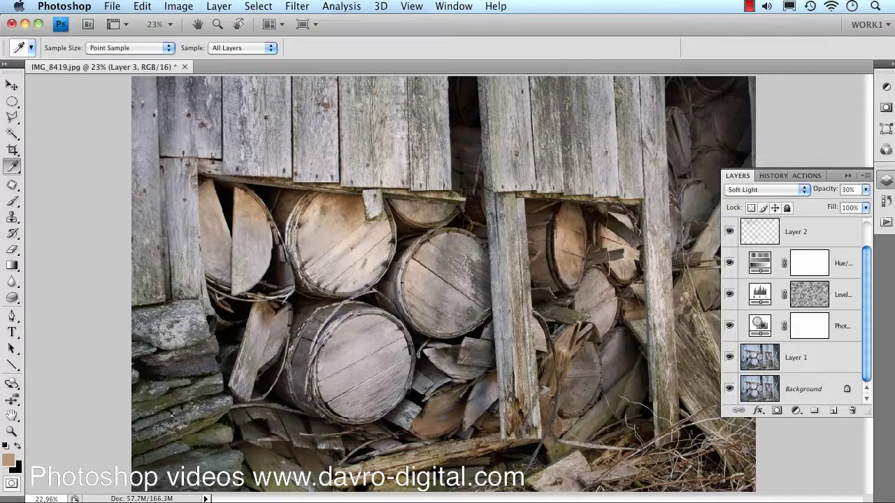
- Compare the image with the Levels layer's mask disabled and enabled, and with the Levels layer hidden and shown
left_click(804, 295, "shift")
left_click(808, 296, "shift")
left_click(810, 294, "shift")
left_click(813, 295, "shift")
left_click(728, 300)
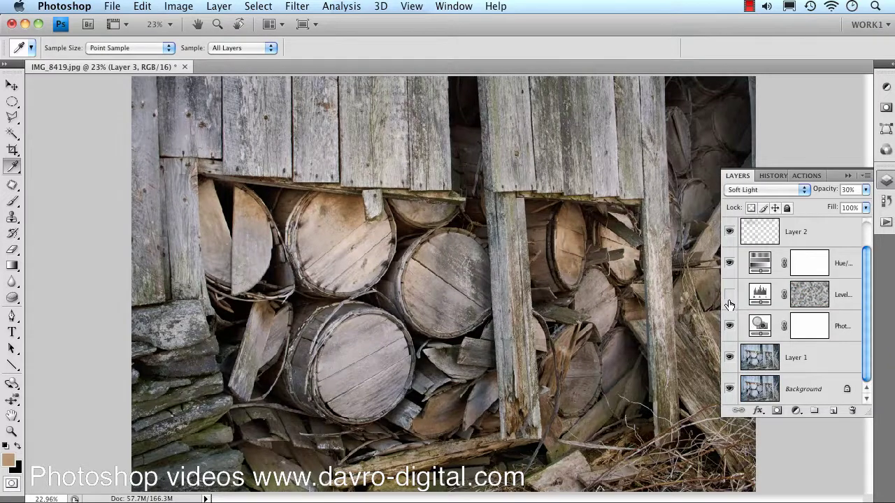
left_click(729, 297)
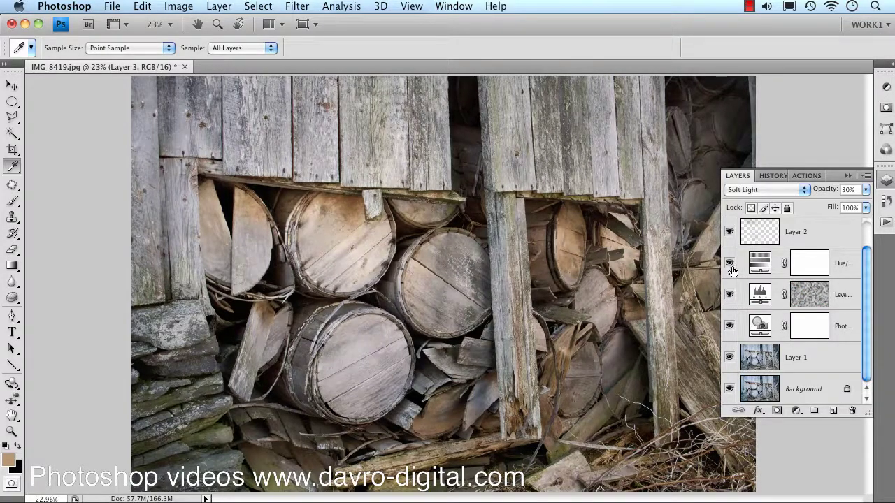
- Toggle the Hue/Saturation layer's visibility to compare its effect and leave the layer hidden
left_click(730, 266)
left_click(730, 273)
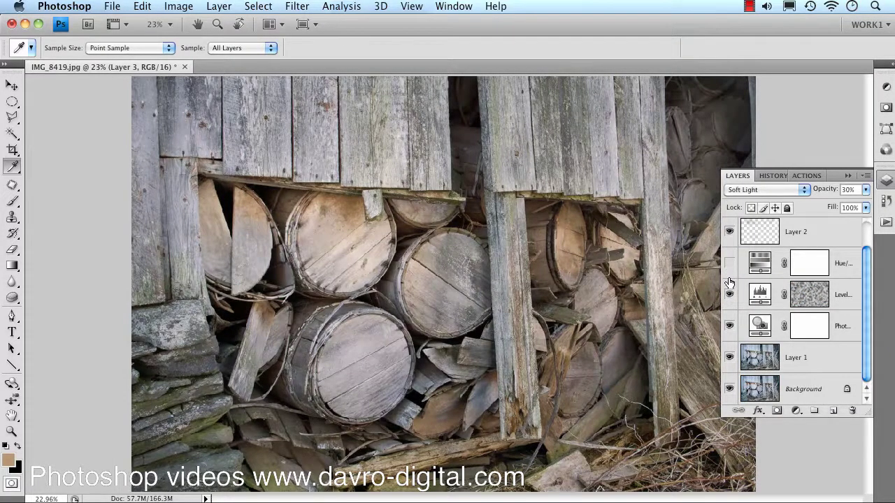
left_click(729, 269)
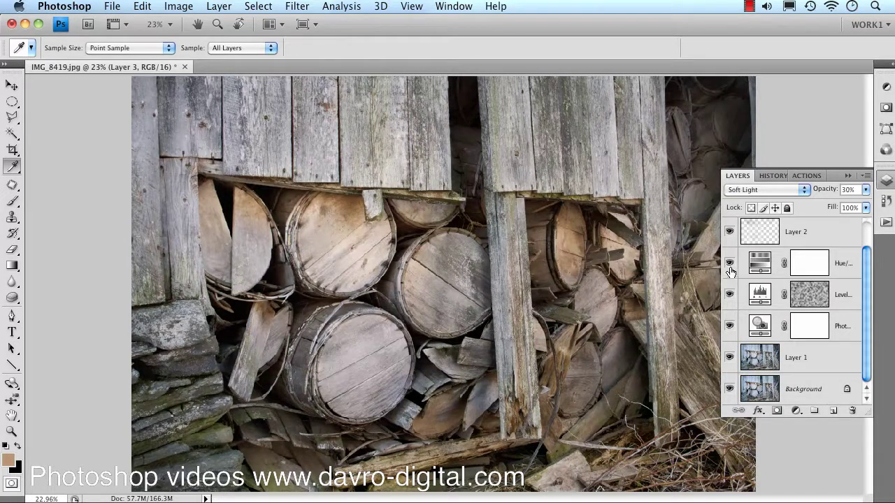
left_click(729, 268)
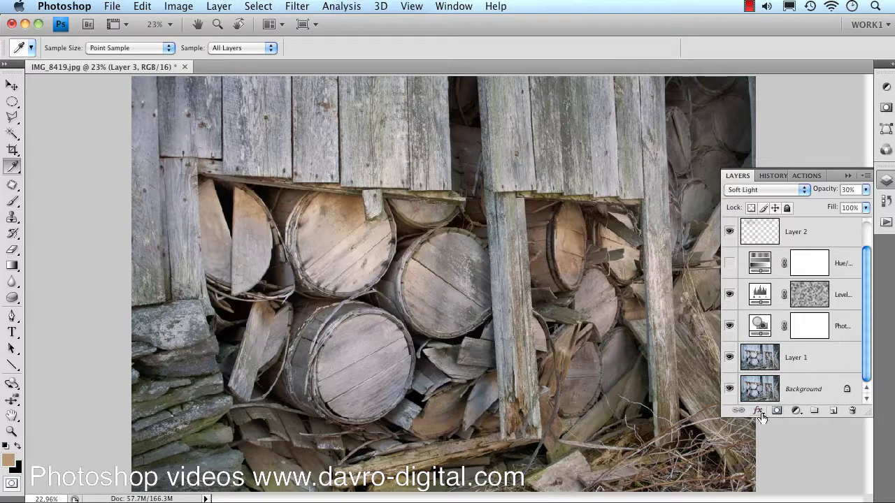
- Compare the original Background alone with the full layer stack, and leave only the Background shown
left_click(729, 389, "alt")
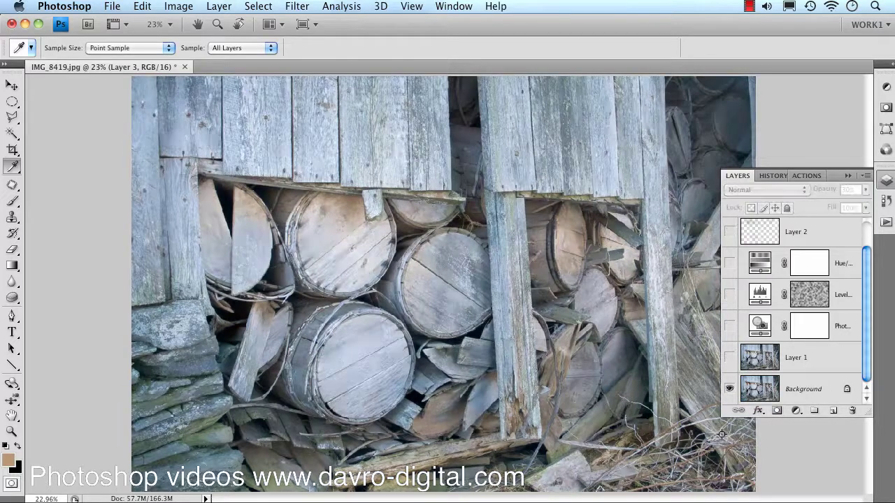
left_click(730, 389, "alt")
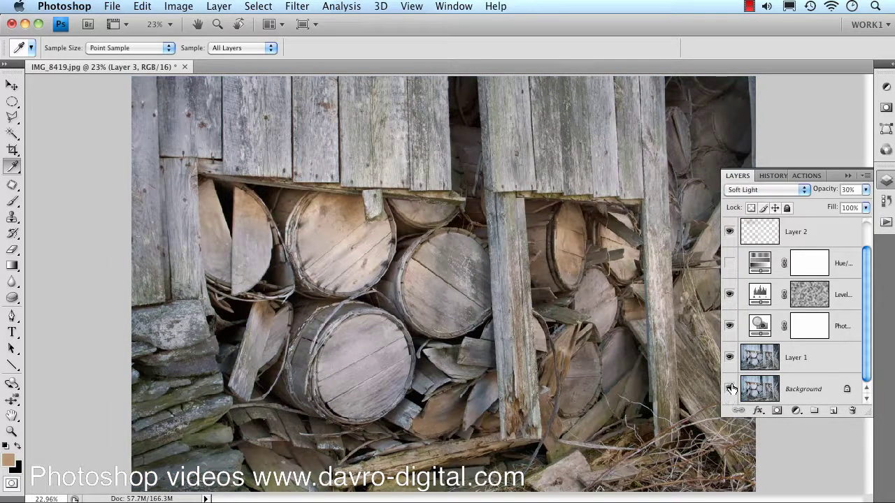
left_click(729, 388, "alt")
- Show Layer 1, Photo Filter, Levels, Hue/Saturation, Layer 2 and Layer 3 one at a time, working up the stack
left_click(729, 358)
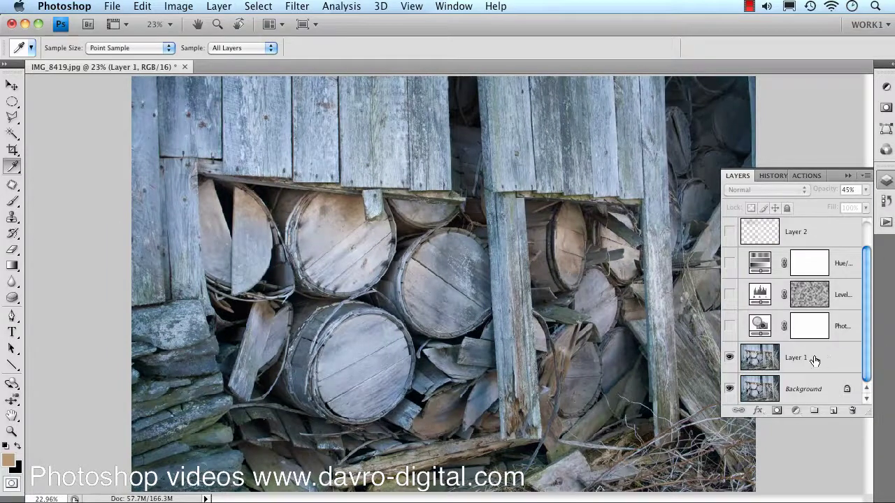
left_click(816, 362)
left_click(730, 325)
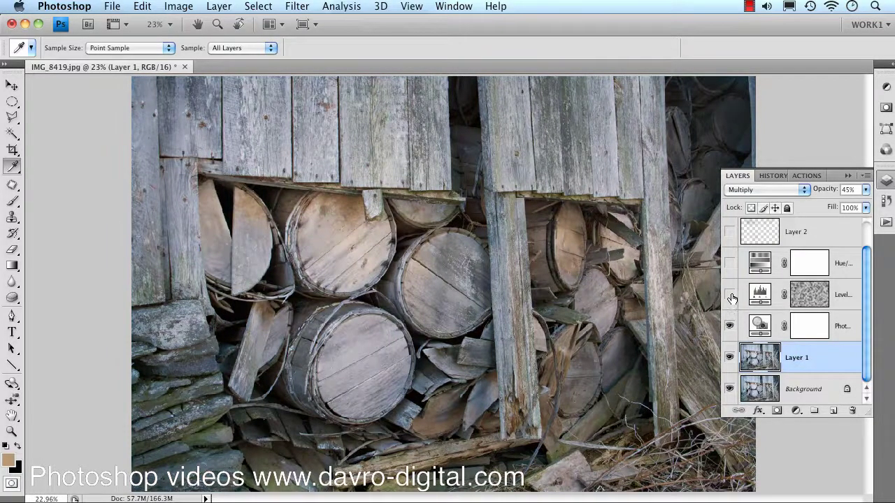
left_click(729, 294)
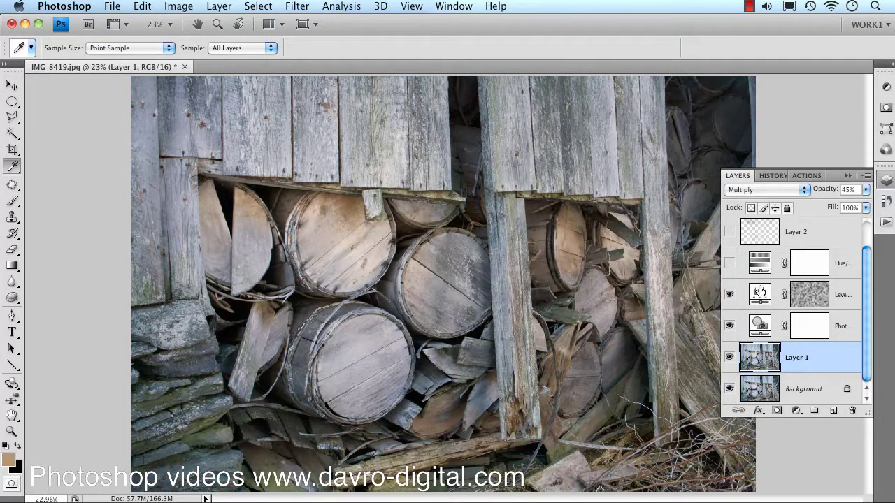
left_click(730, 264)
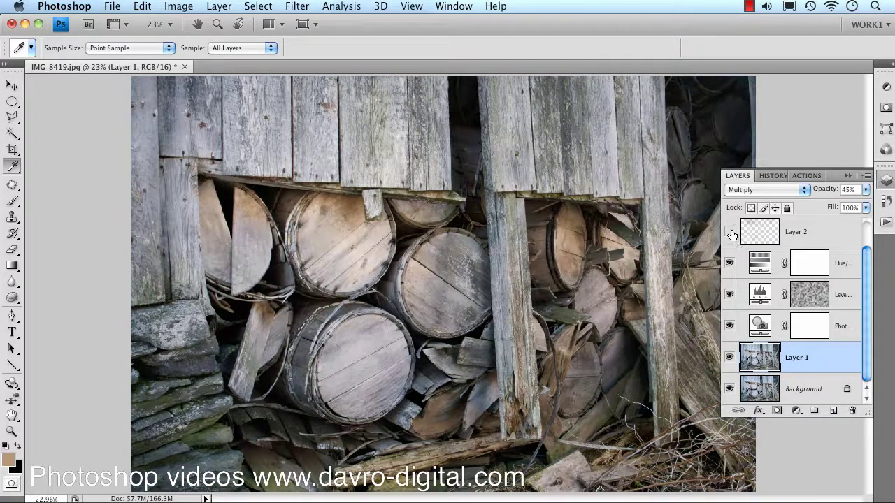
left_click(730, 232)
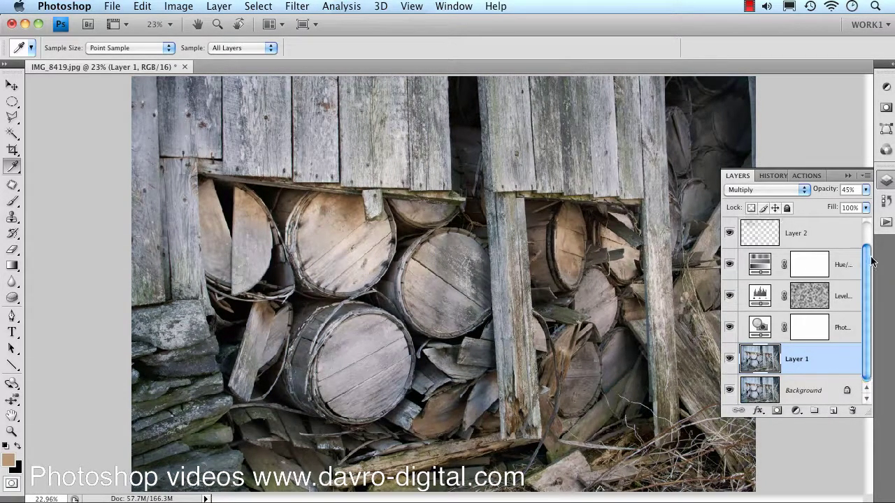
scroll(870, 255, "up", 2)
left_click(729, 234)
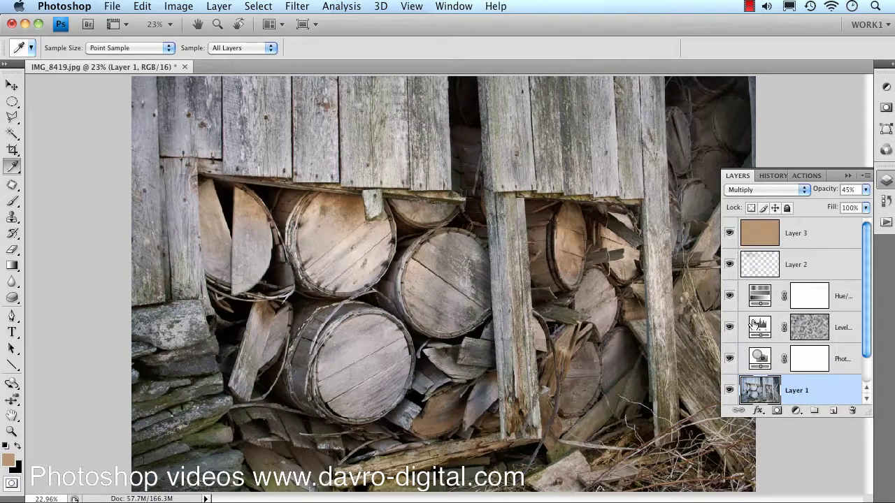
- Review the Hue/Saturation settings, set that layer's opacity to 18%, and compare the image with it hidden and shown
left_click(760, 299)
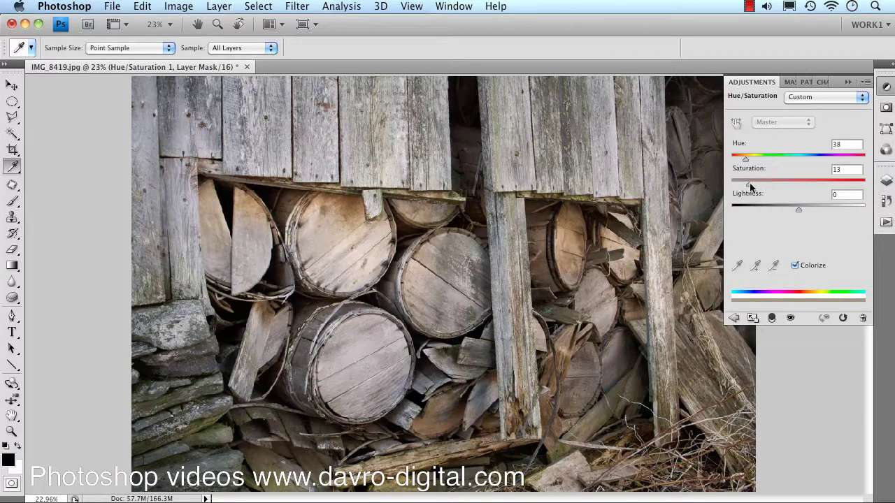
left_click(886, 180)
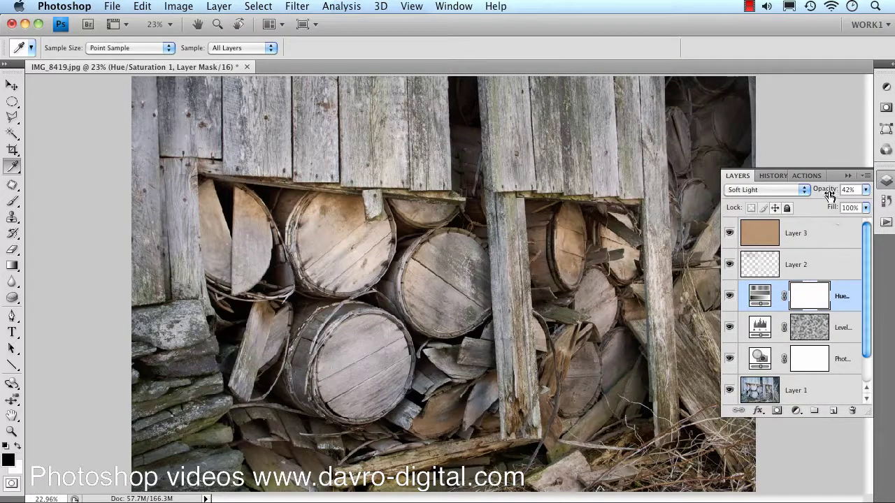
left_click_drag(825, 193, 818, 196)
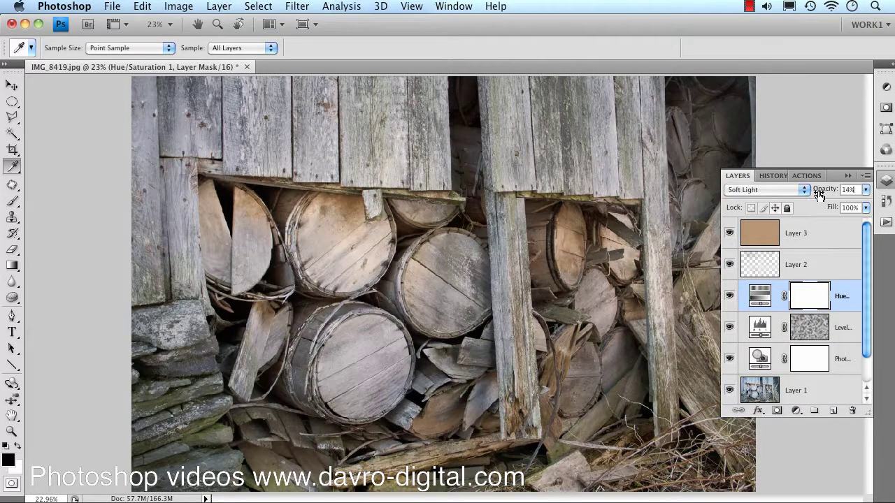
left_click(730, 299)
left_click(730, 300)
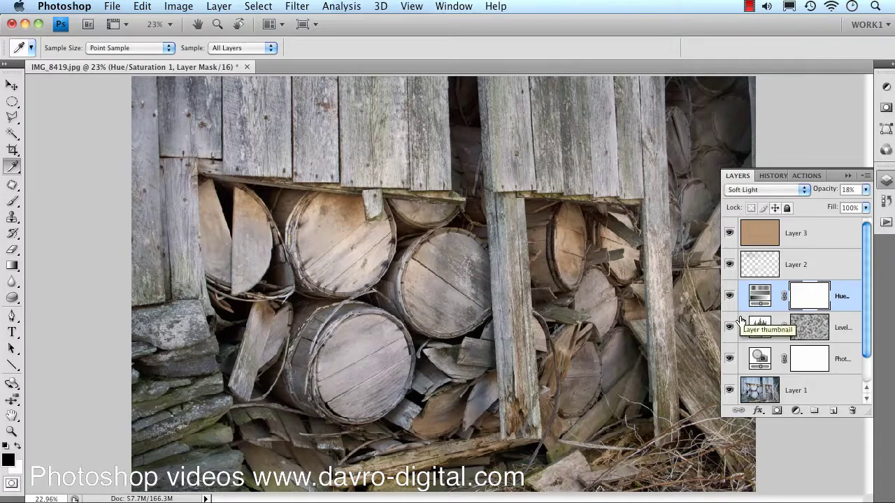
- Change the canvas surround colour to black and hide the panels to view the image alone
right_click(762, 118)
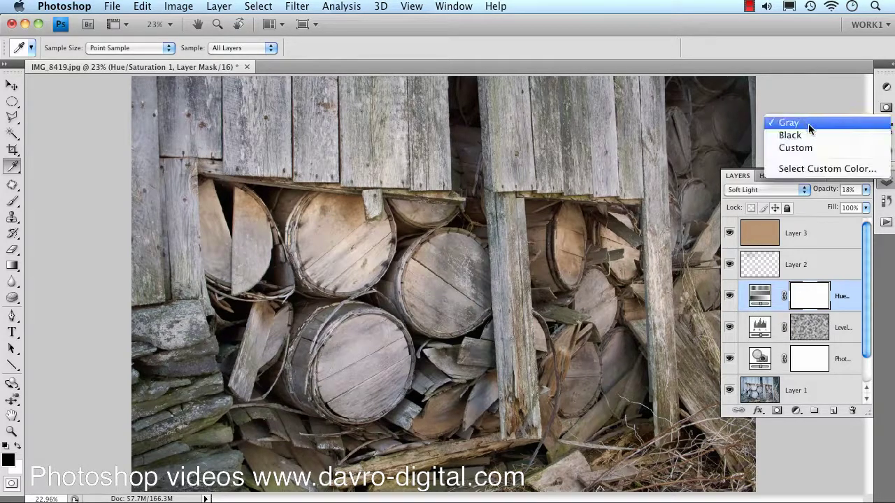
left_click(810, 137)
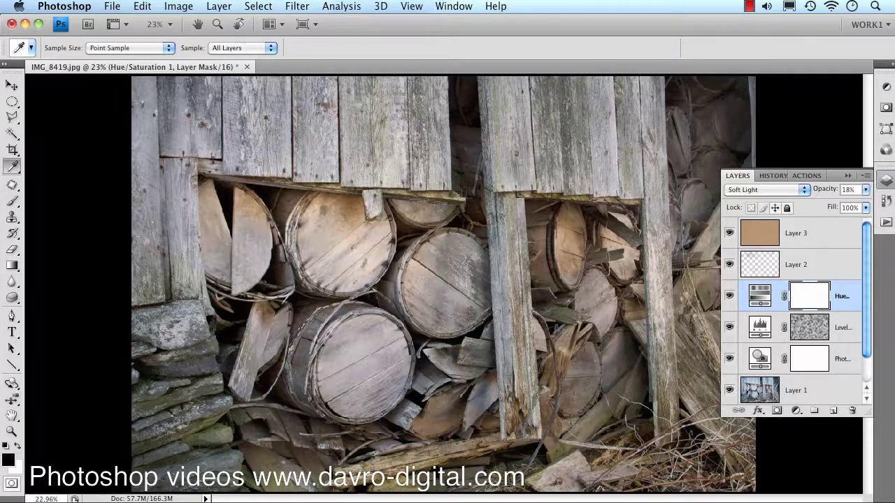
key("Tab")
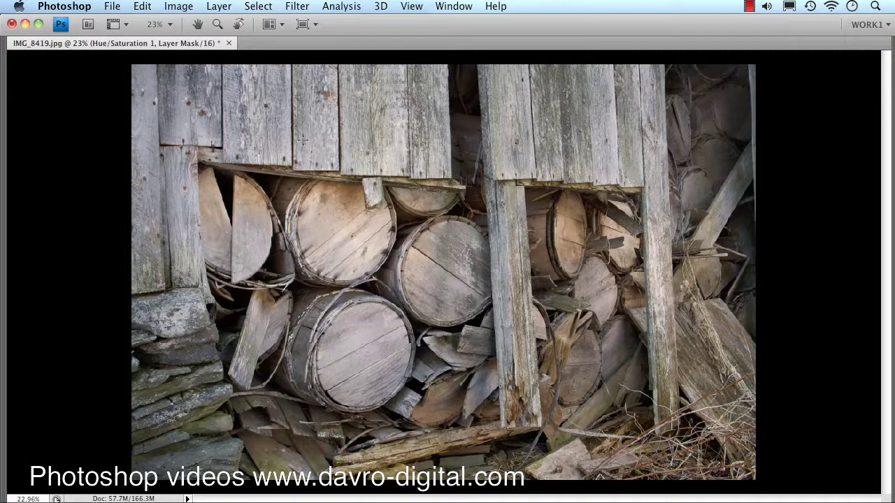
- Crop a thin strip off the right edge of the photo, keeping its full height
left_click_drag(132, 64, 749, 480)
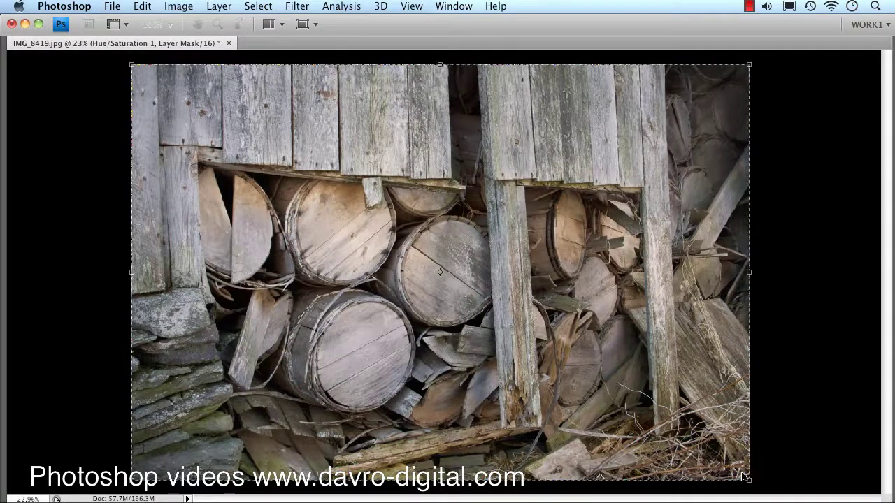
key("ctrl+t")
key("Return")
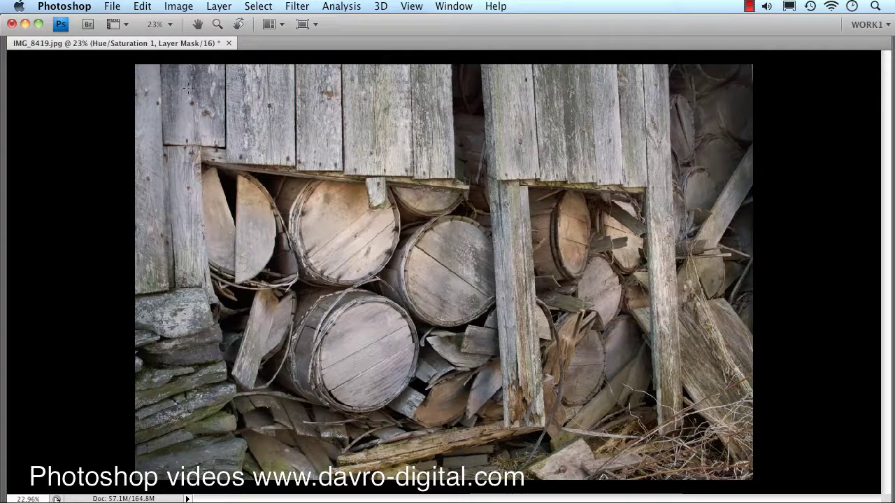
- Crop a further sliver off the photo's right edge and switch to the Hand tool
left_click_drag(135, 64, 430, 260)
key("ctrl+a")
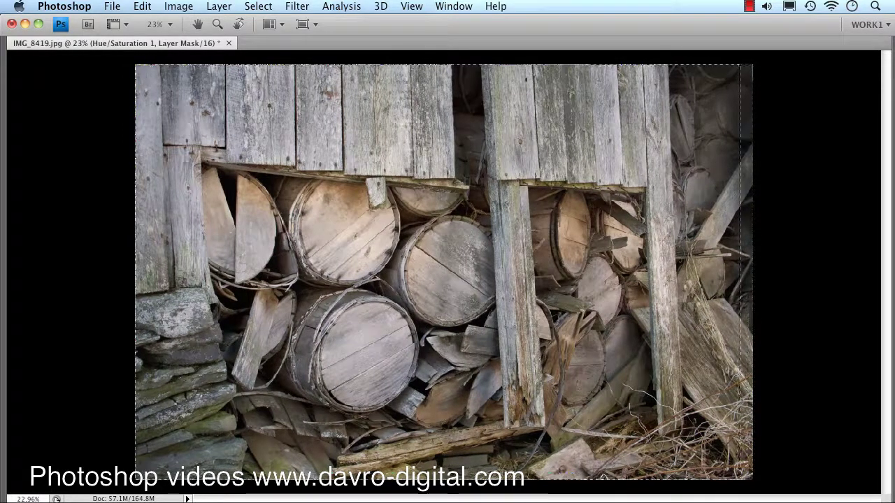
key("ctrl+t")
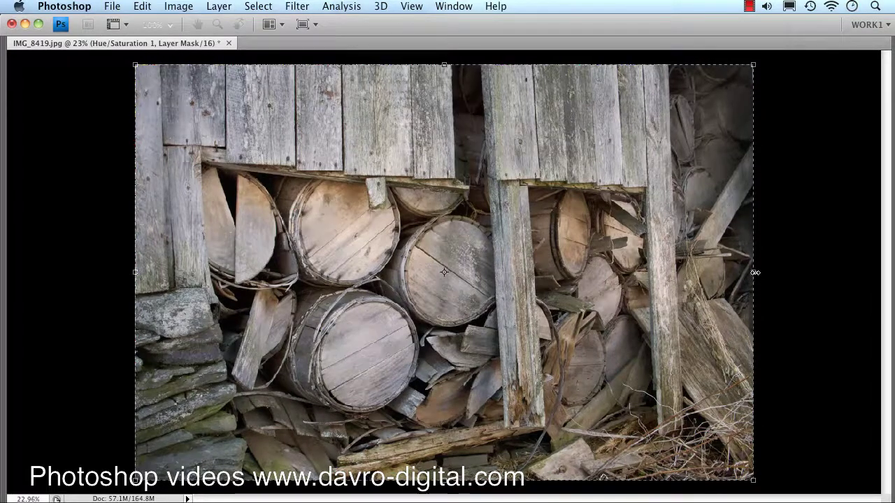
mouse_move(752, 273)
left_mouse_down()
mouse_move(760, 273)
mouse_move(748, 273)
left_mouse_up()
key("Return")
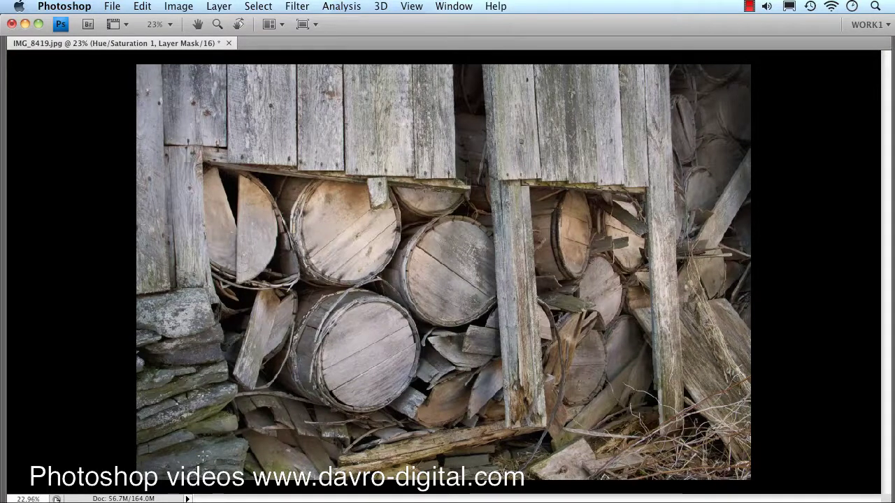
key("h")
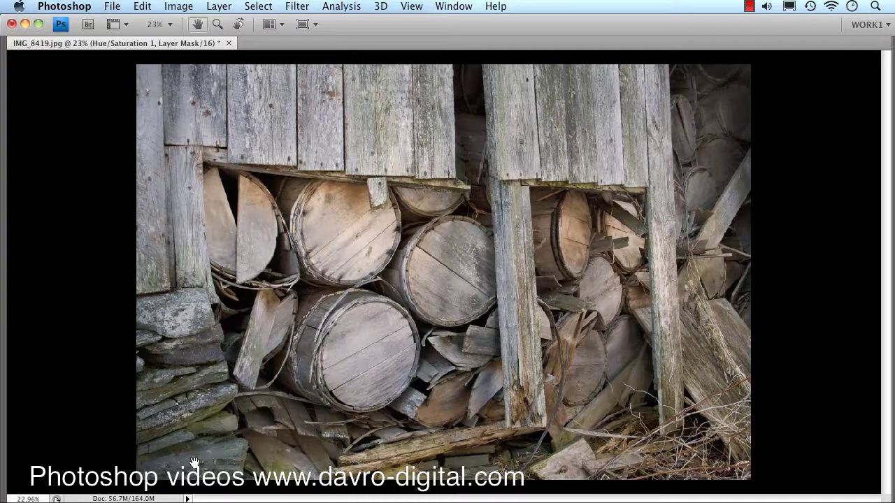